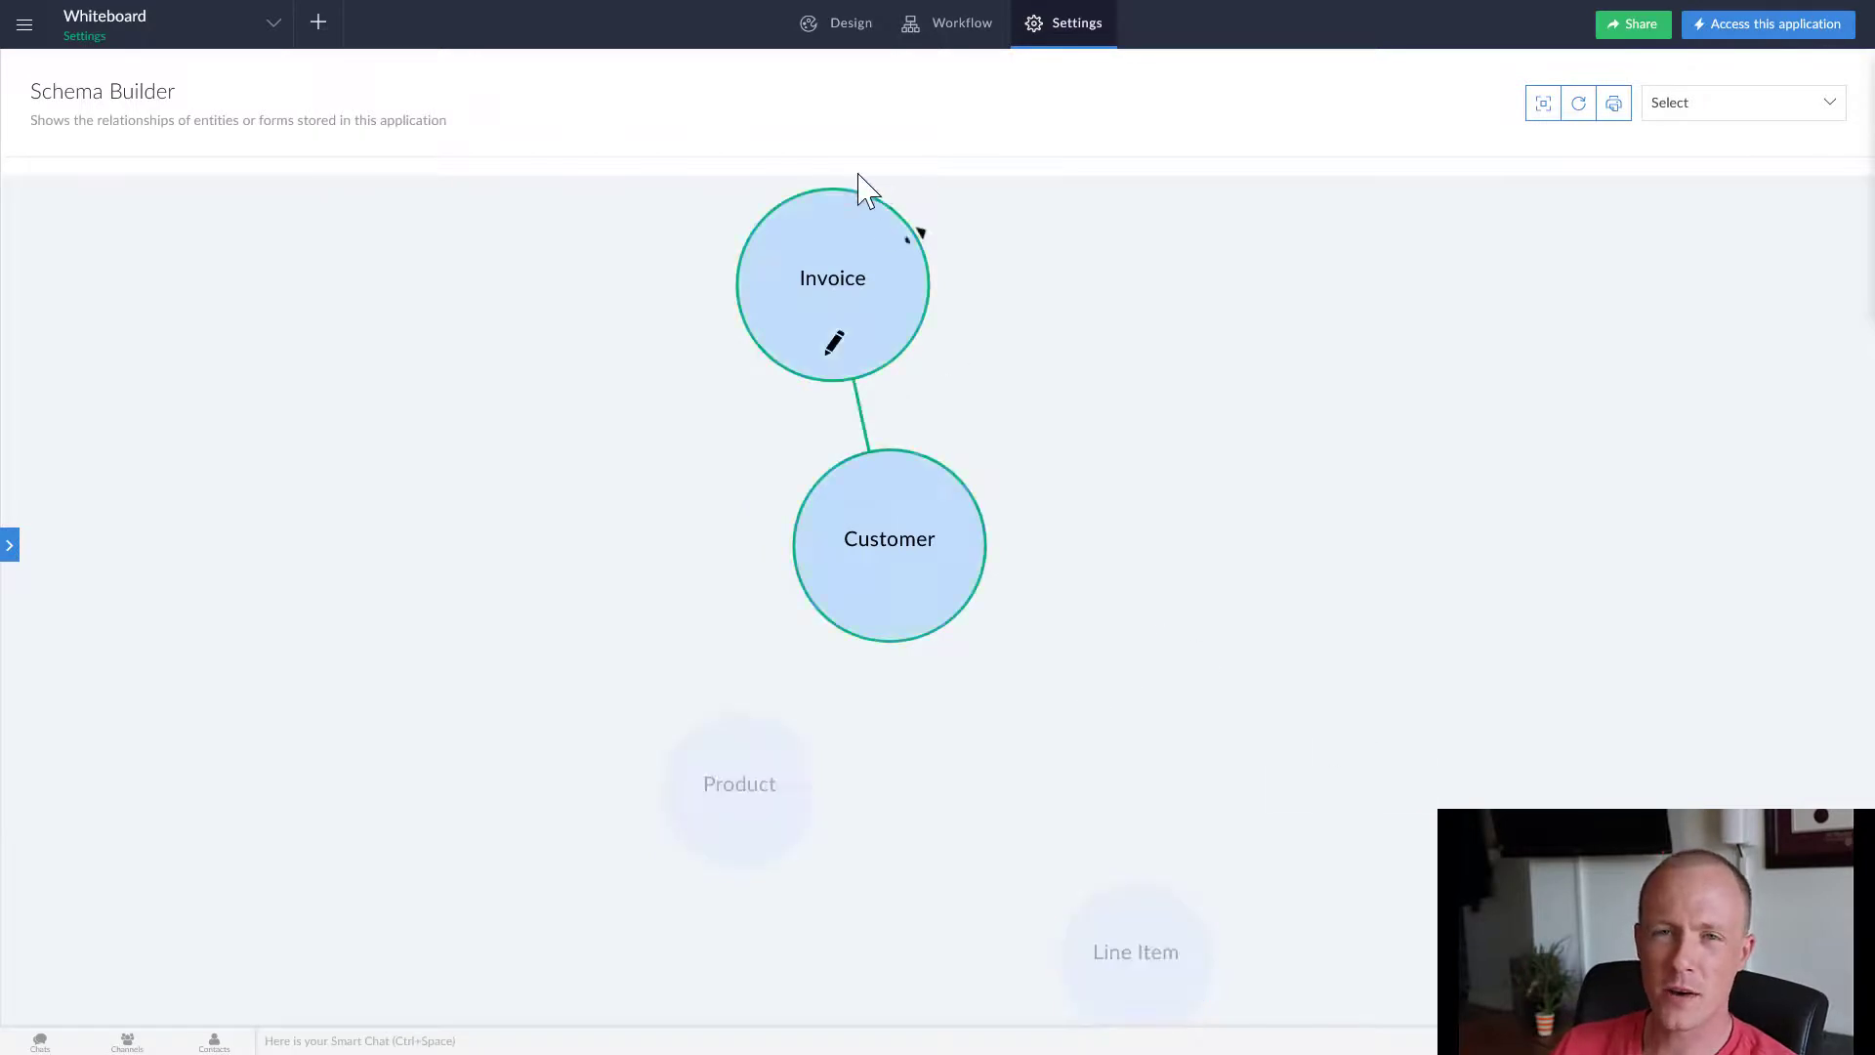
# Step: Open the Line Item form in the form builder and add a Number field named Quantity
pyautogui.click(829, 31)
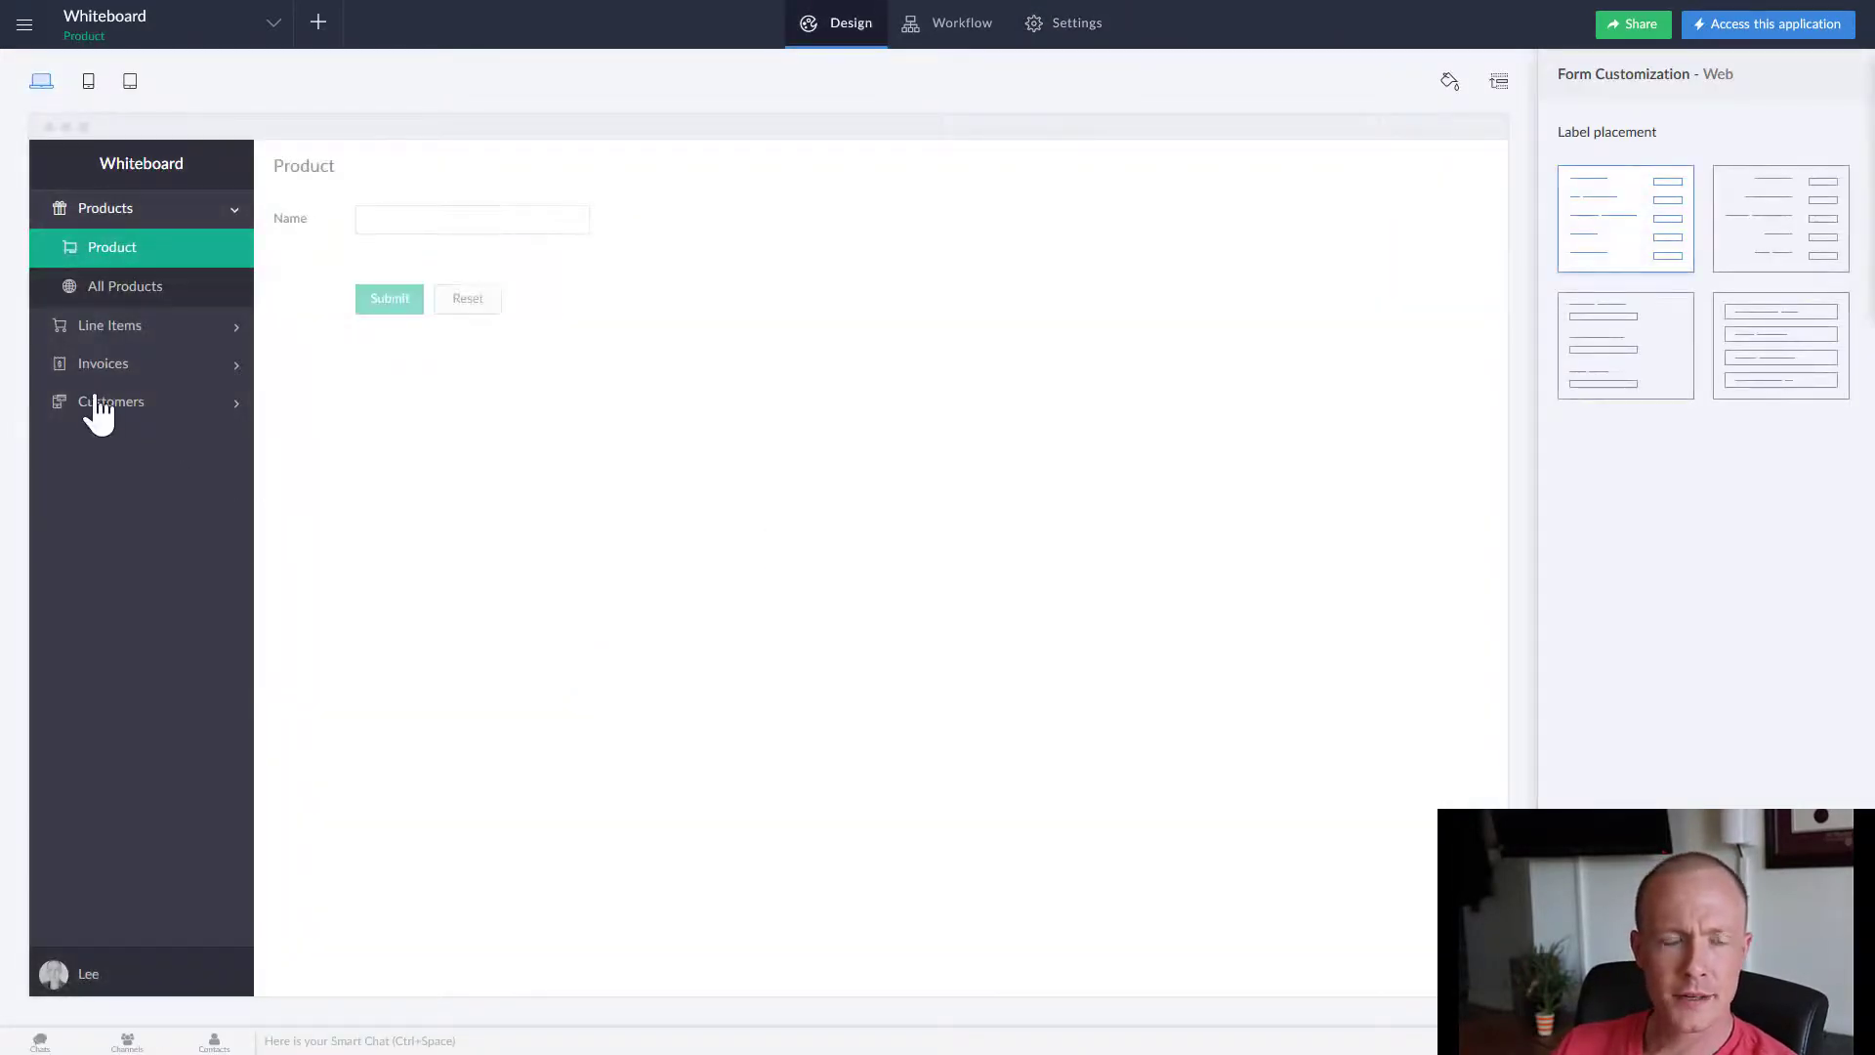
pyautogui.click(155, 332)
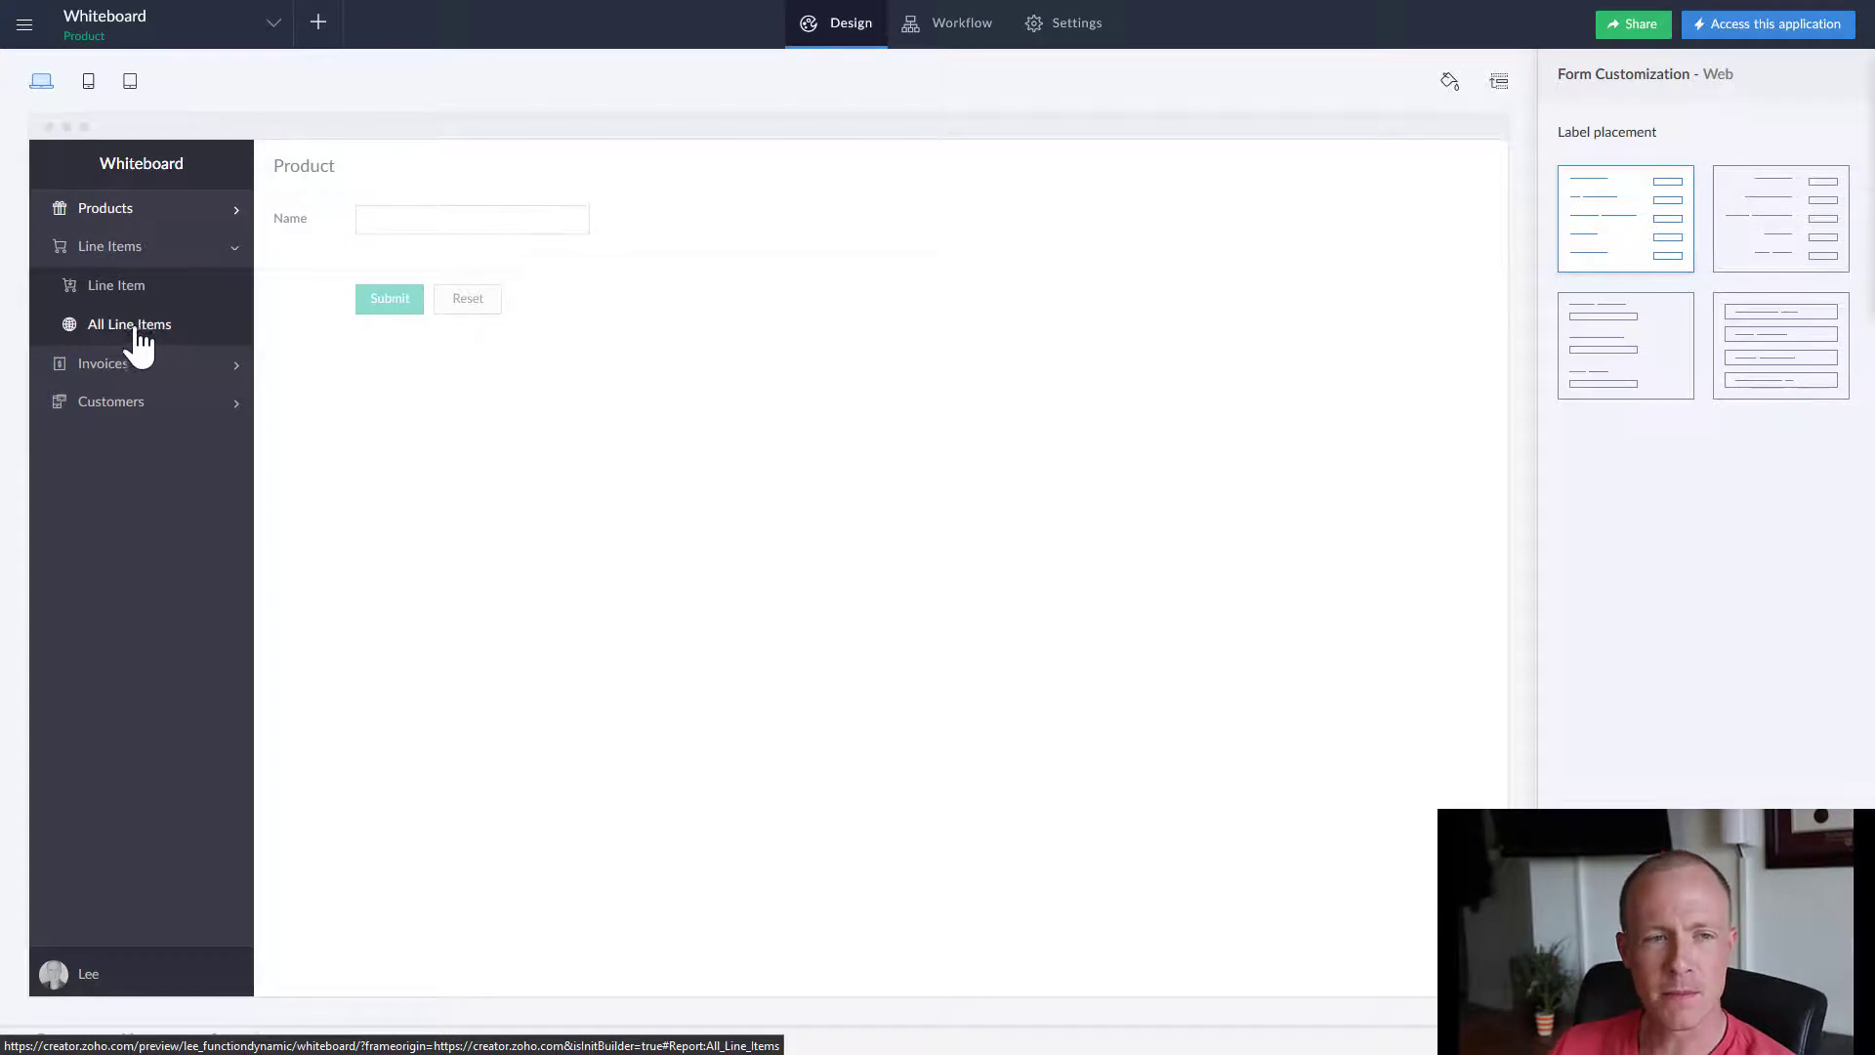
pyautogui.click(122, 288)
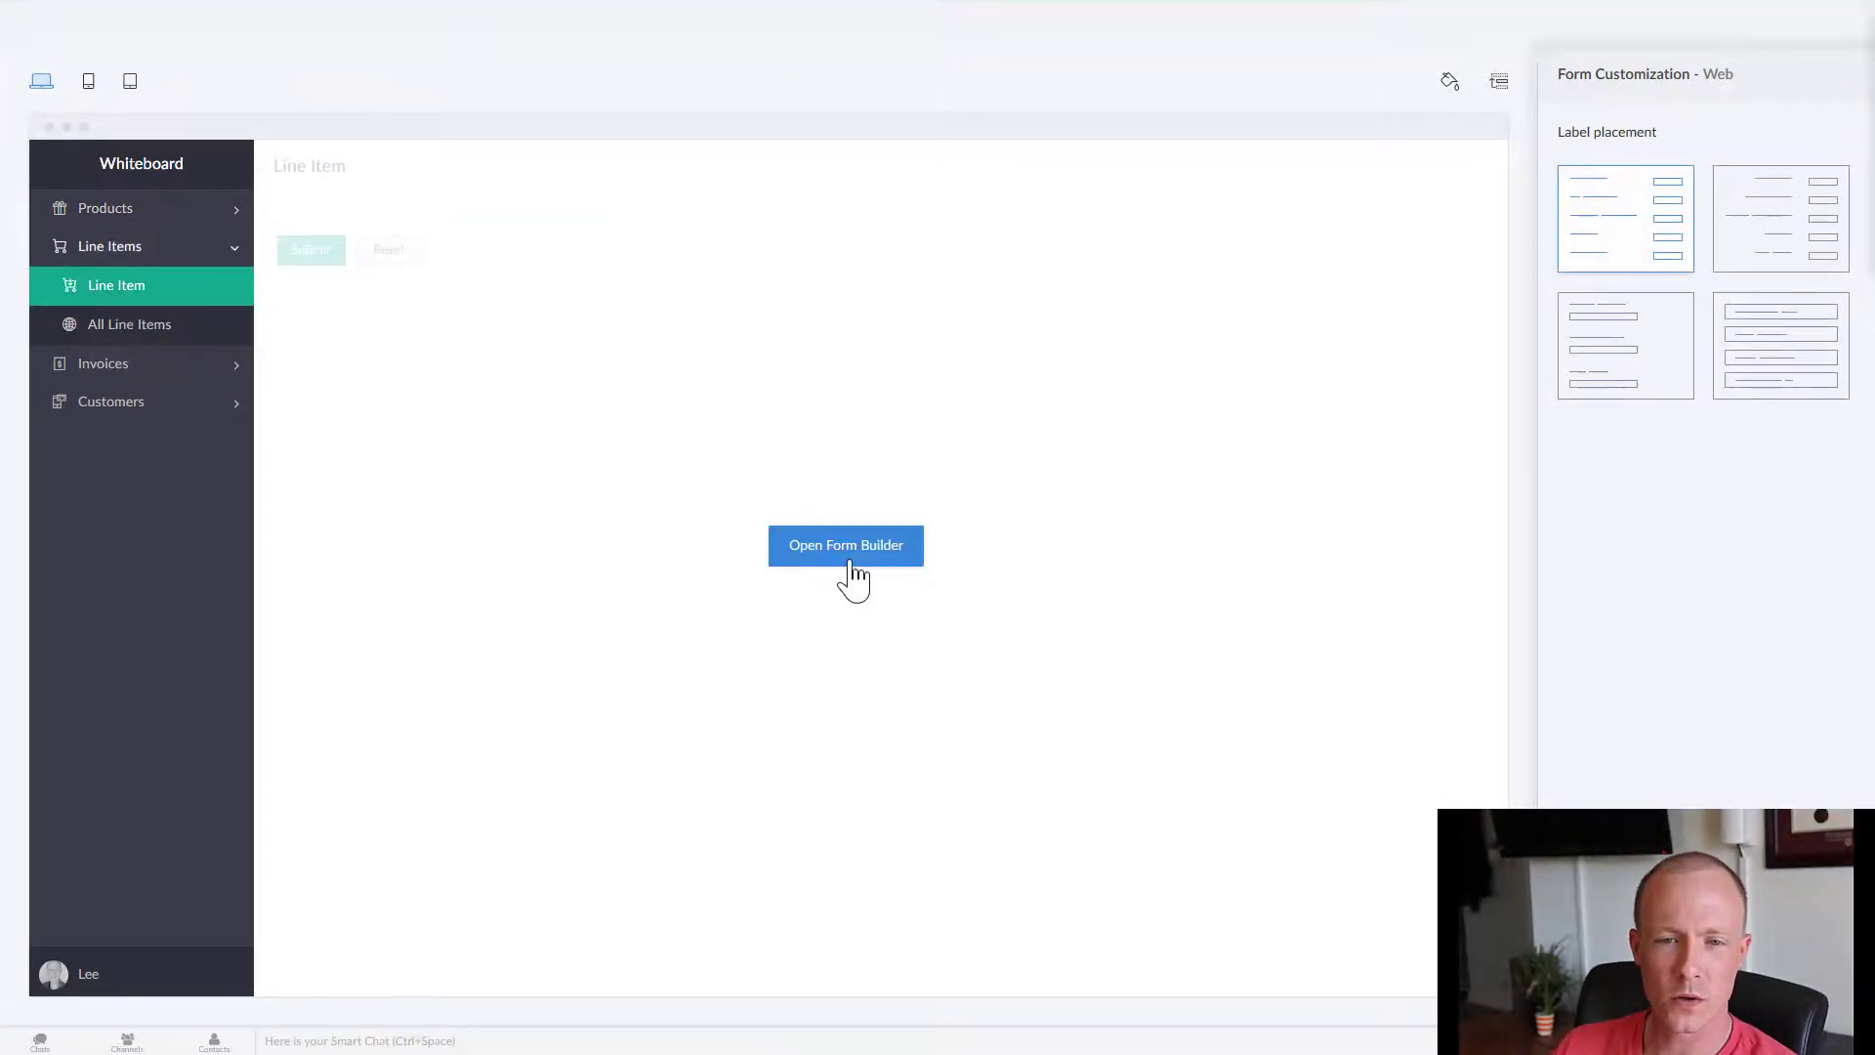
pyautogui.click(849, 571)
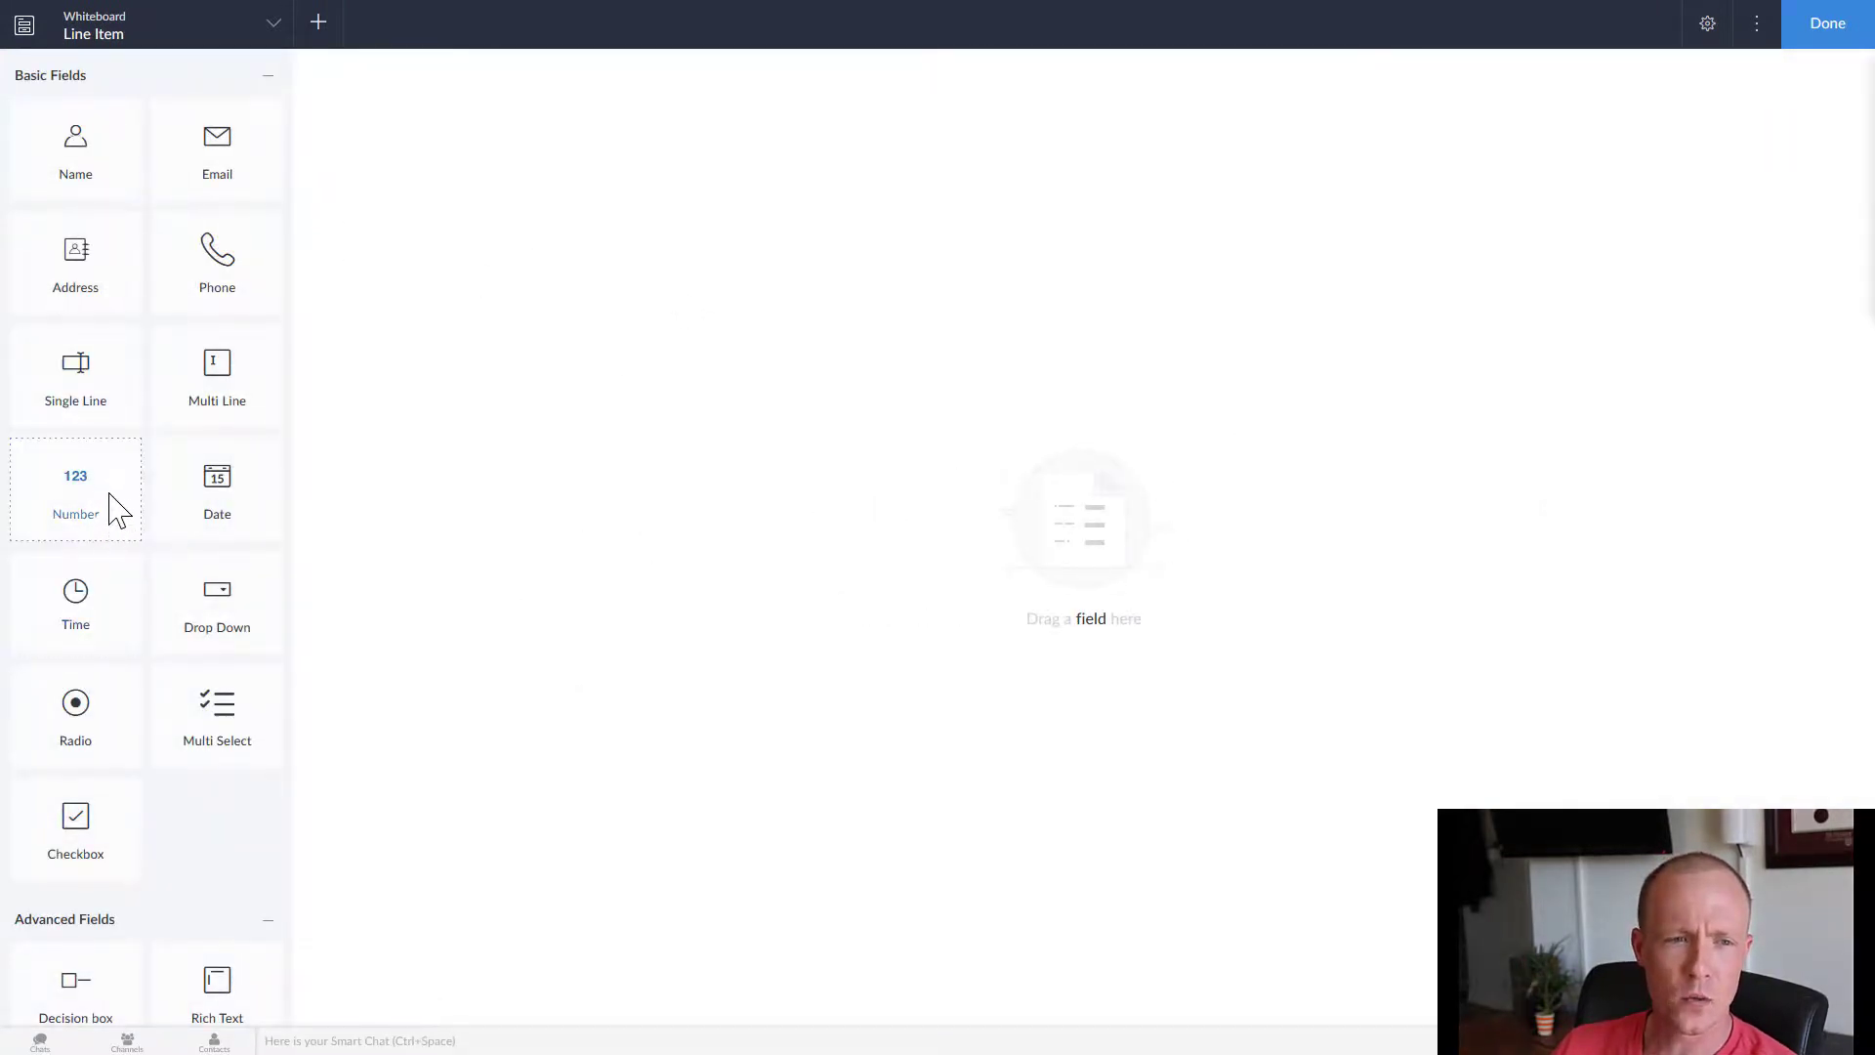
pyautogui.moveTo(83, 493); pyautogui.dragTo(753, 335)
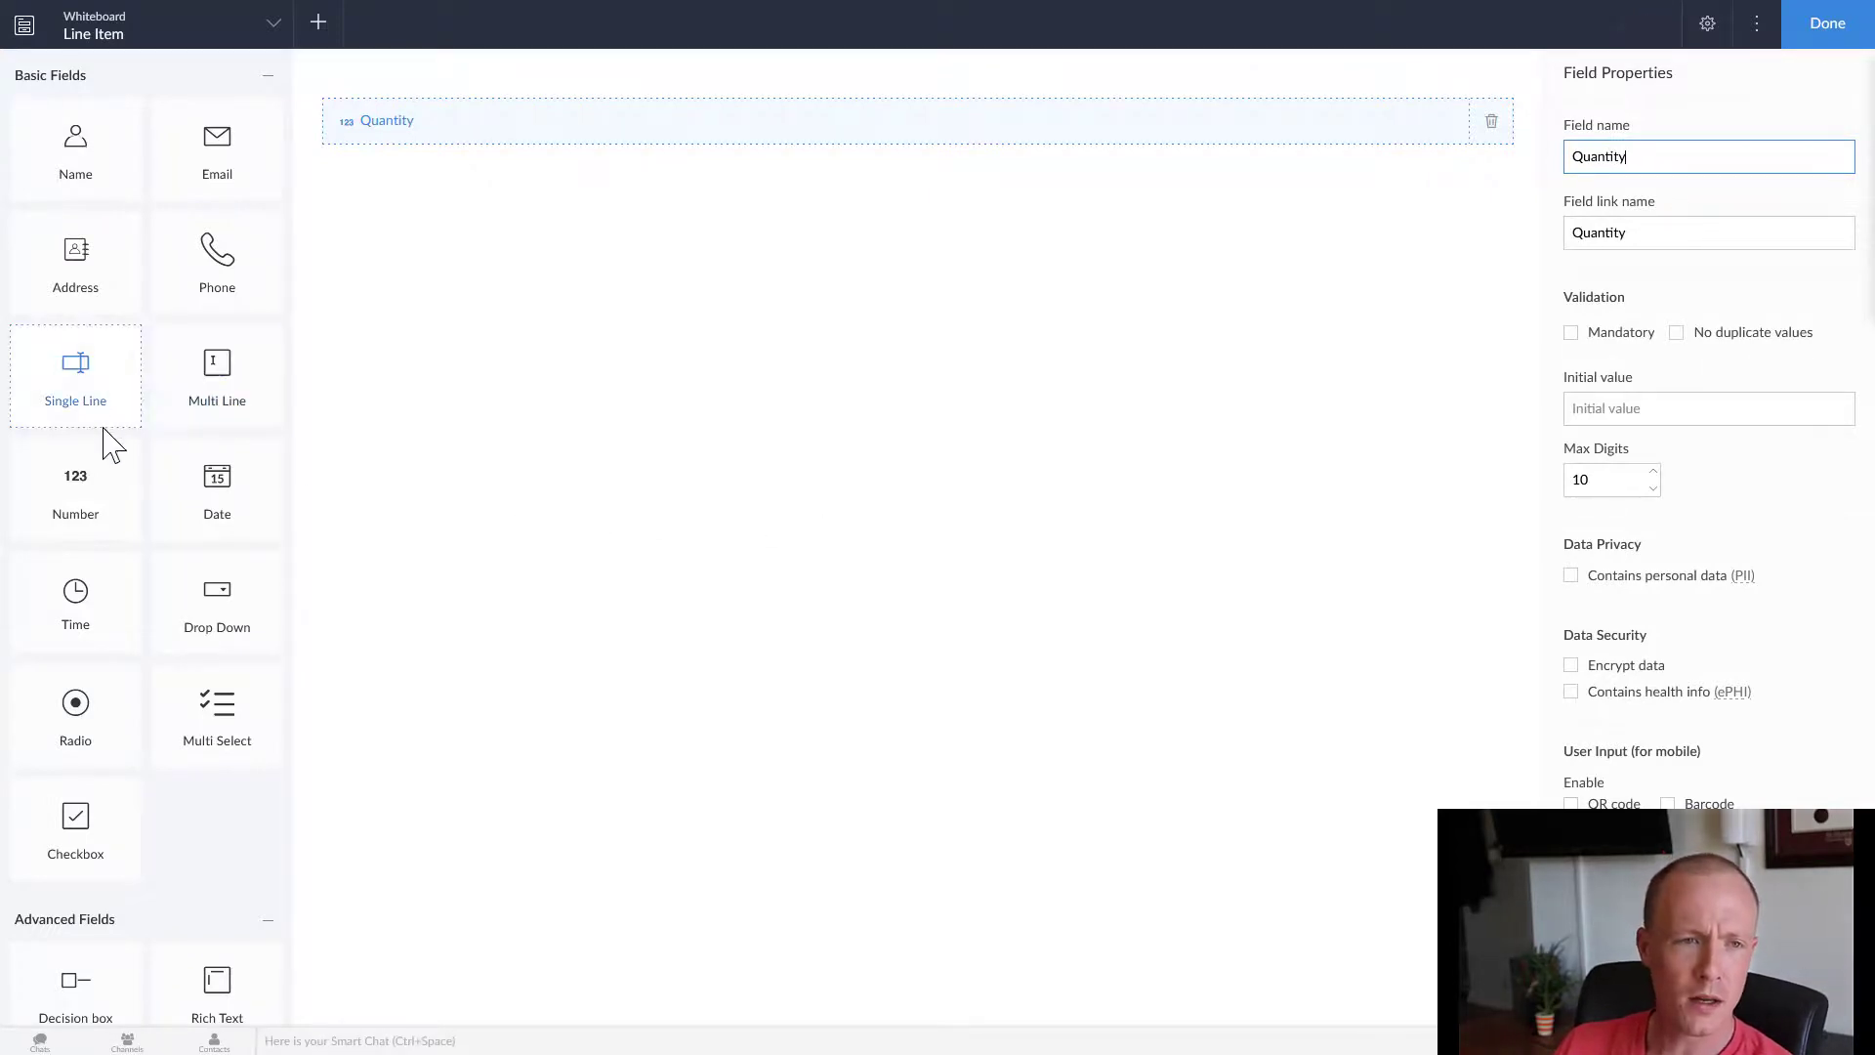
# Step: Add a drop-down Lookup field to the Product form's Name field and place it above Quantity
pyautogui.scroll(-3, 141, 576)
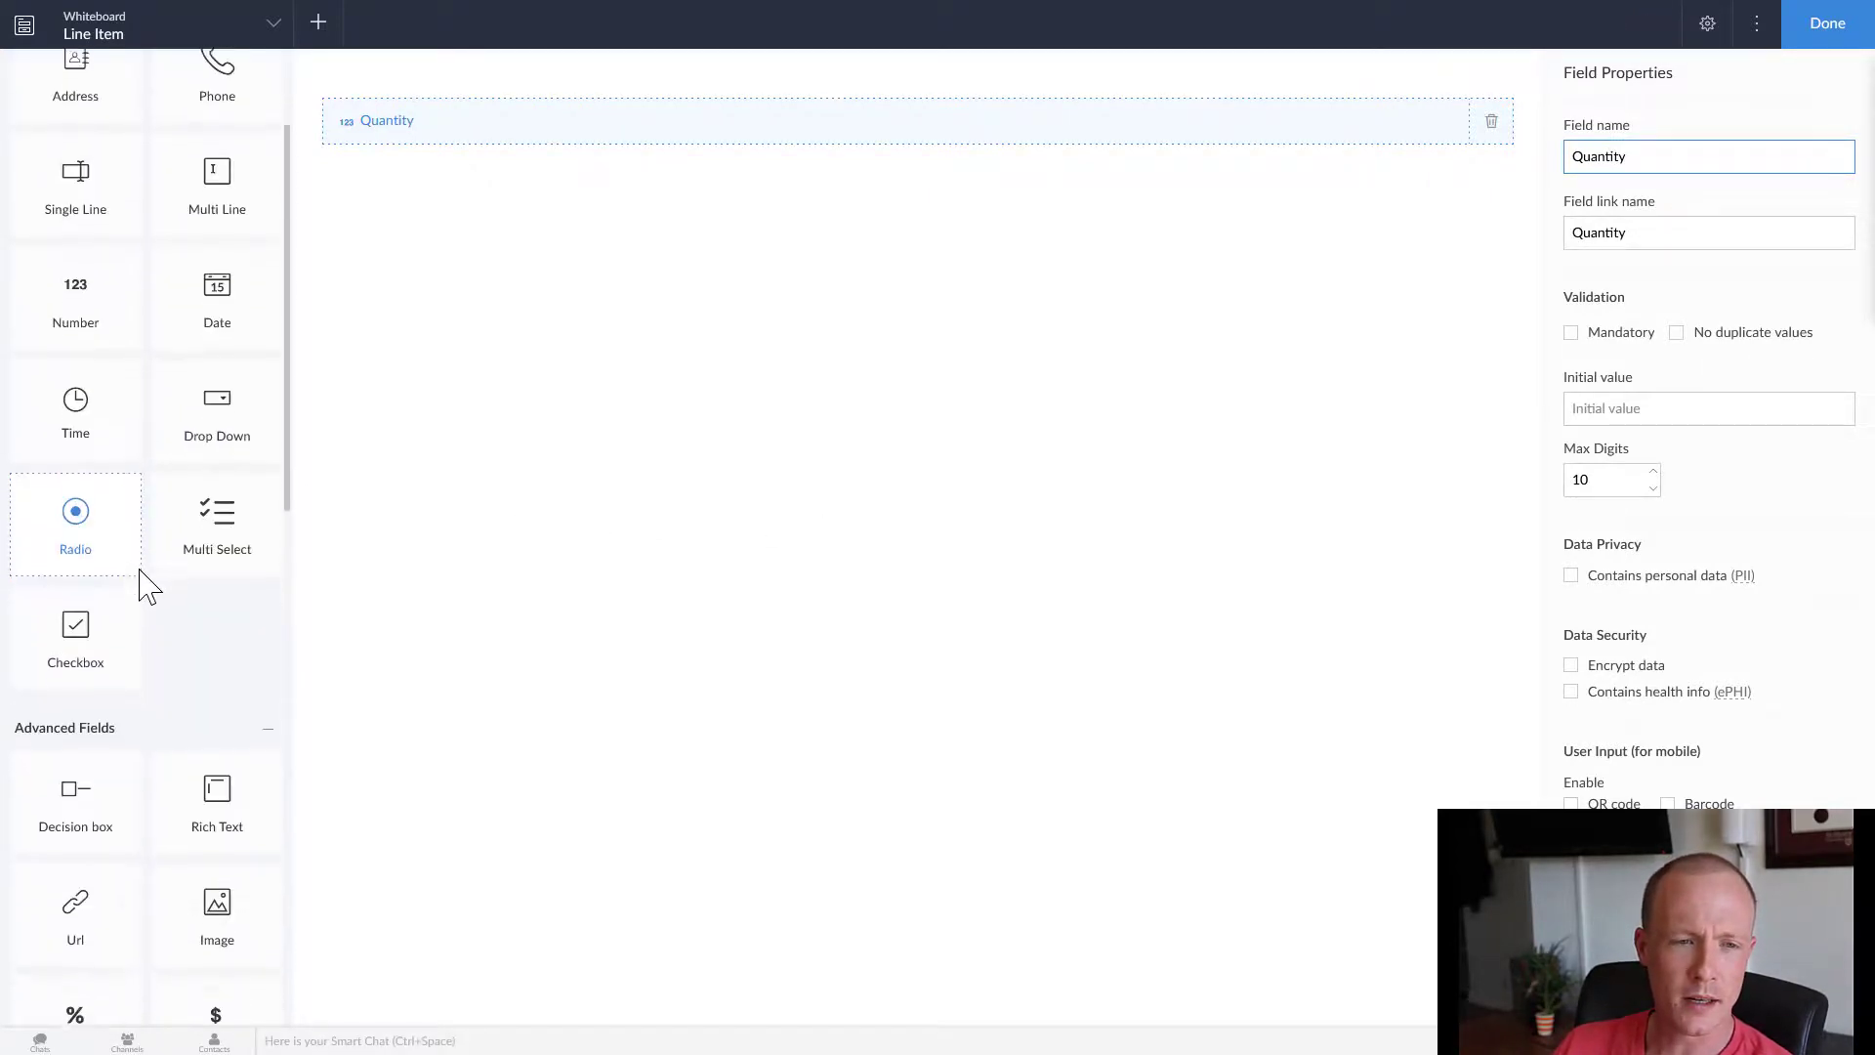
pyautogui.scroll(3, 195, 488)
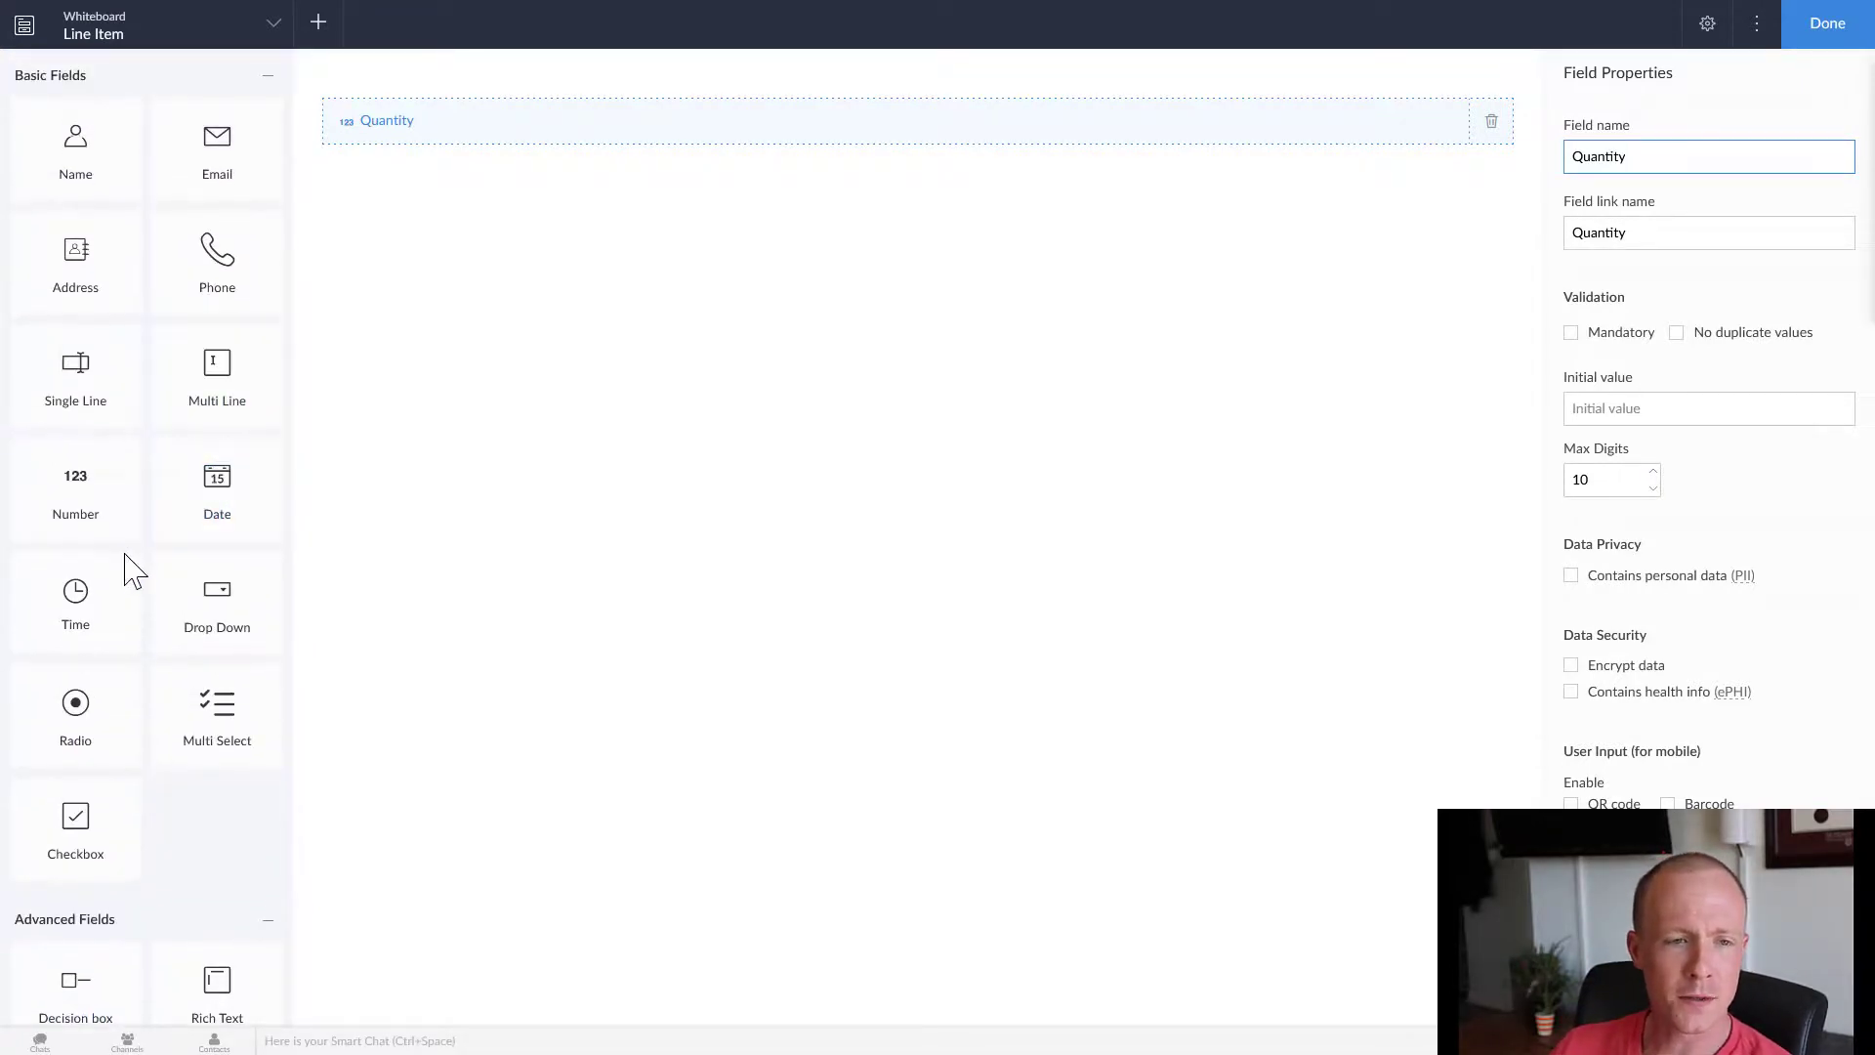
pyautogui.scroll(-2, 137, 654)
pyautogui.scroll(-4, 146, 678)
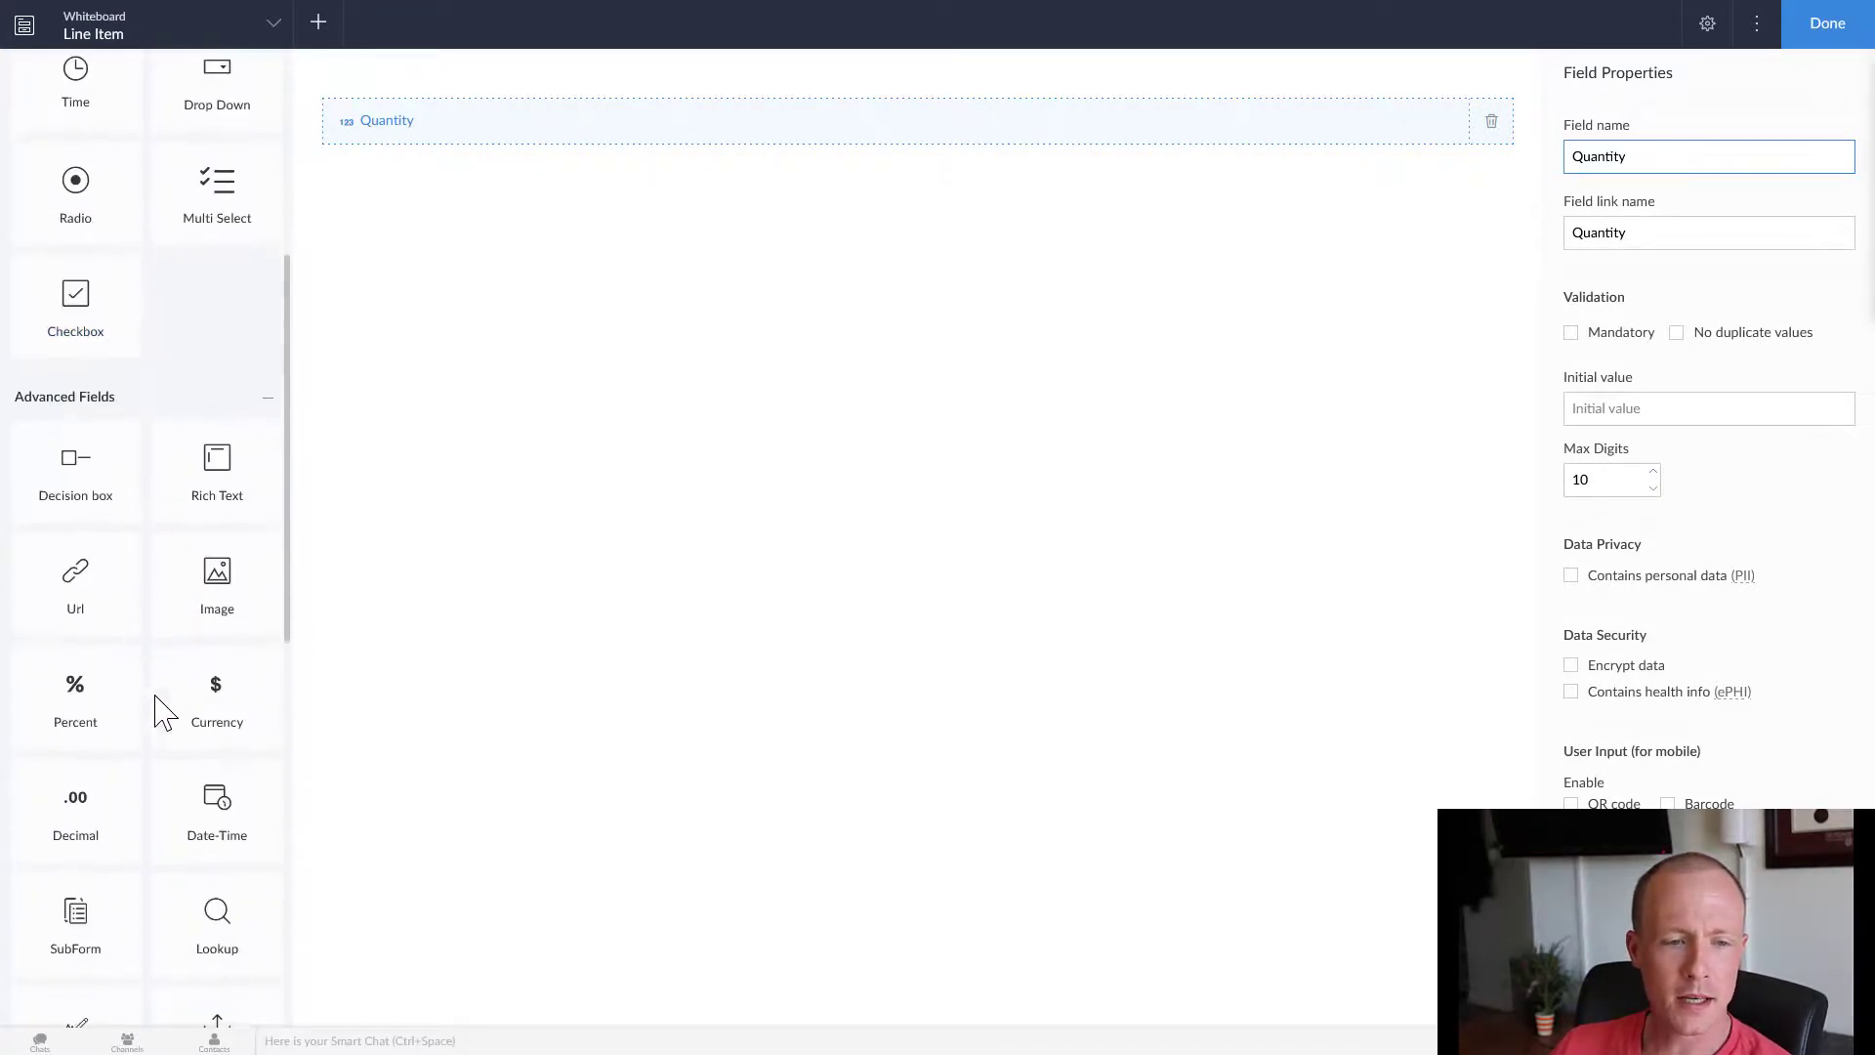
pyautogui.moveTo(222, 892); pyautogui.dragTo(486, 178)
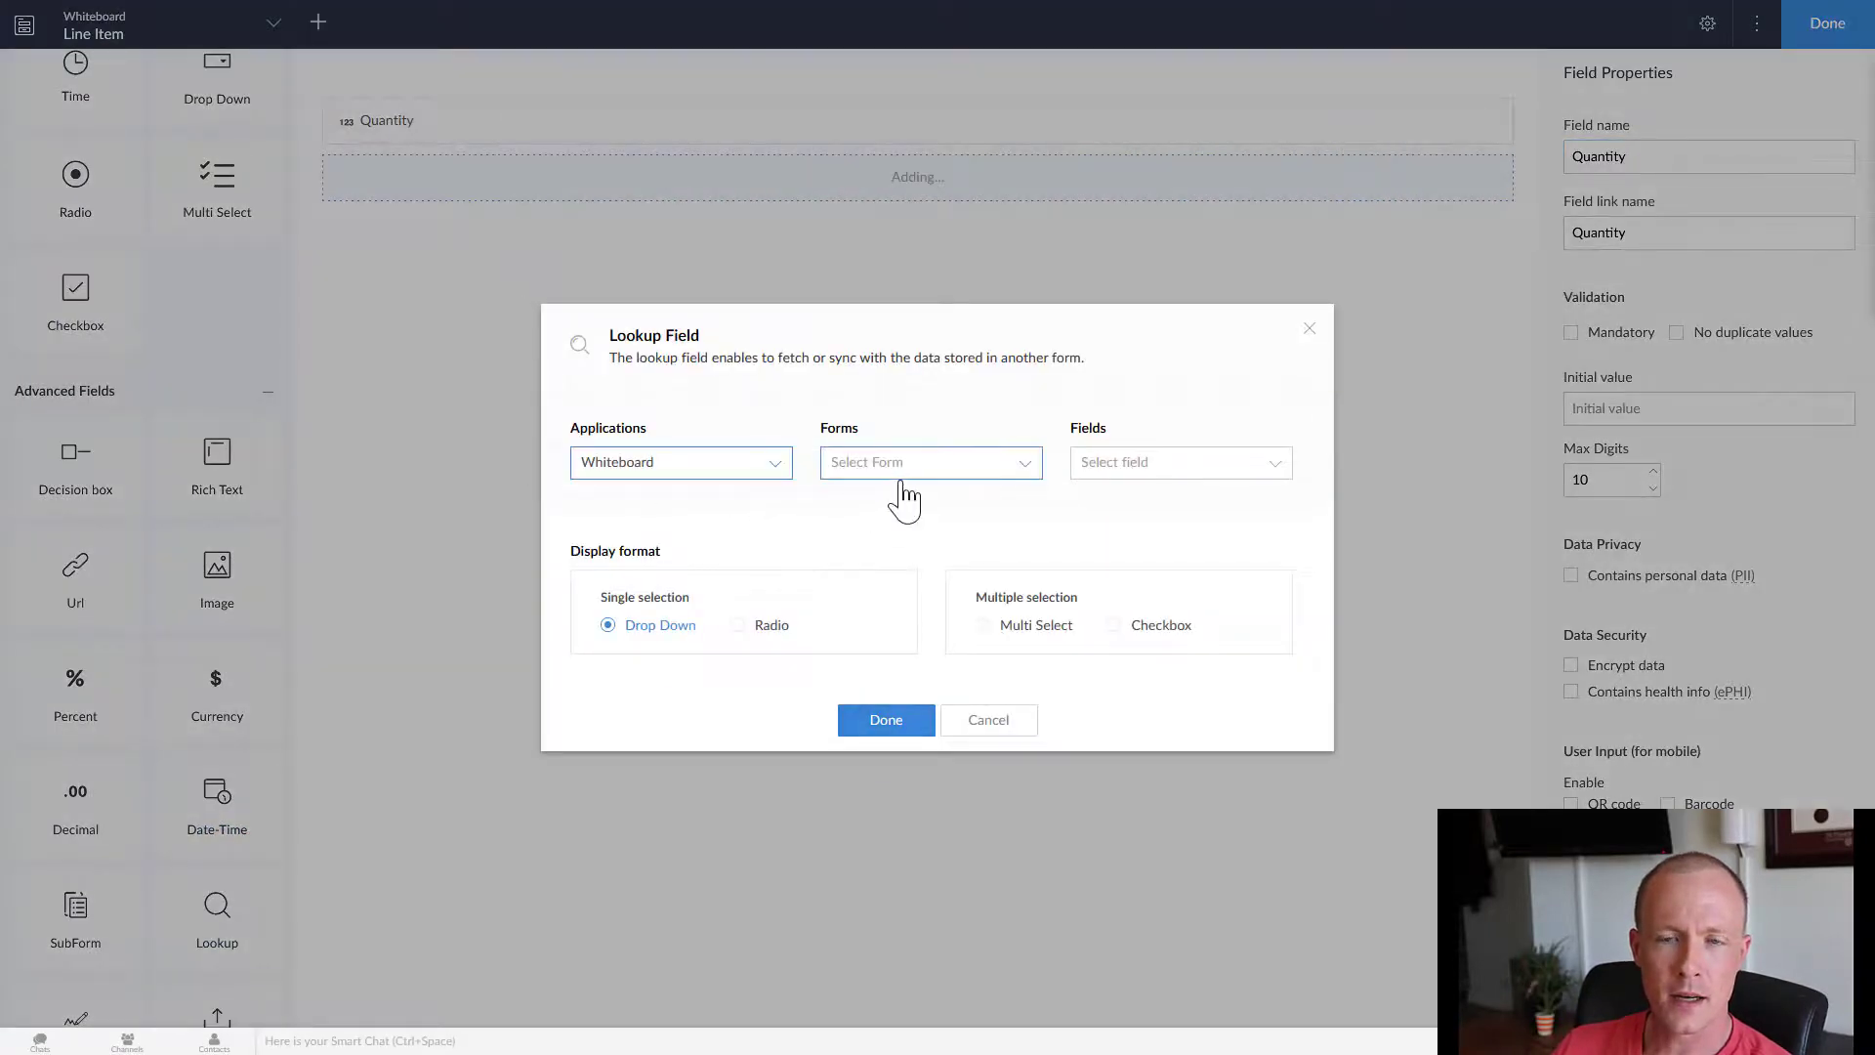
pyautogui.click(923, 474)
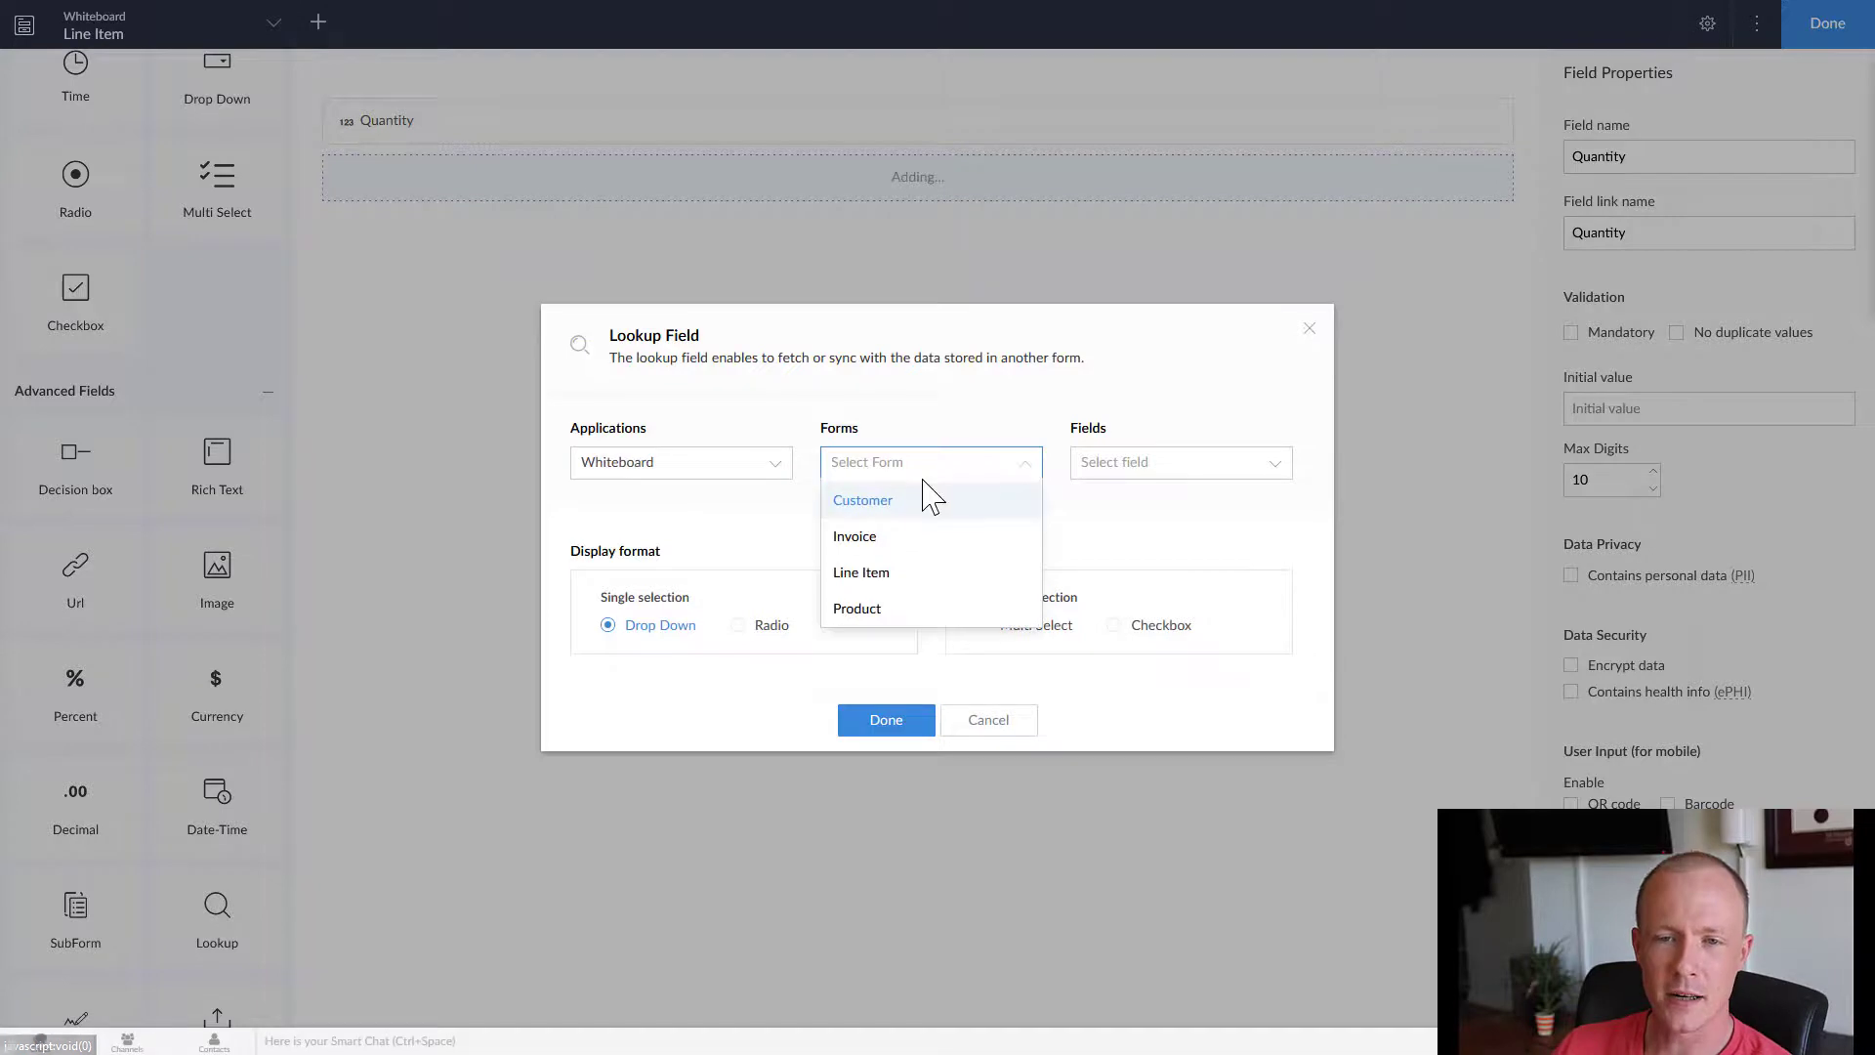
pyautogui.click(908, 608)
pyautogui.click(1265, 467)
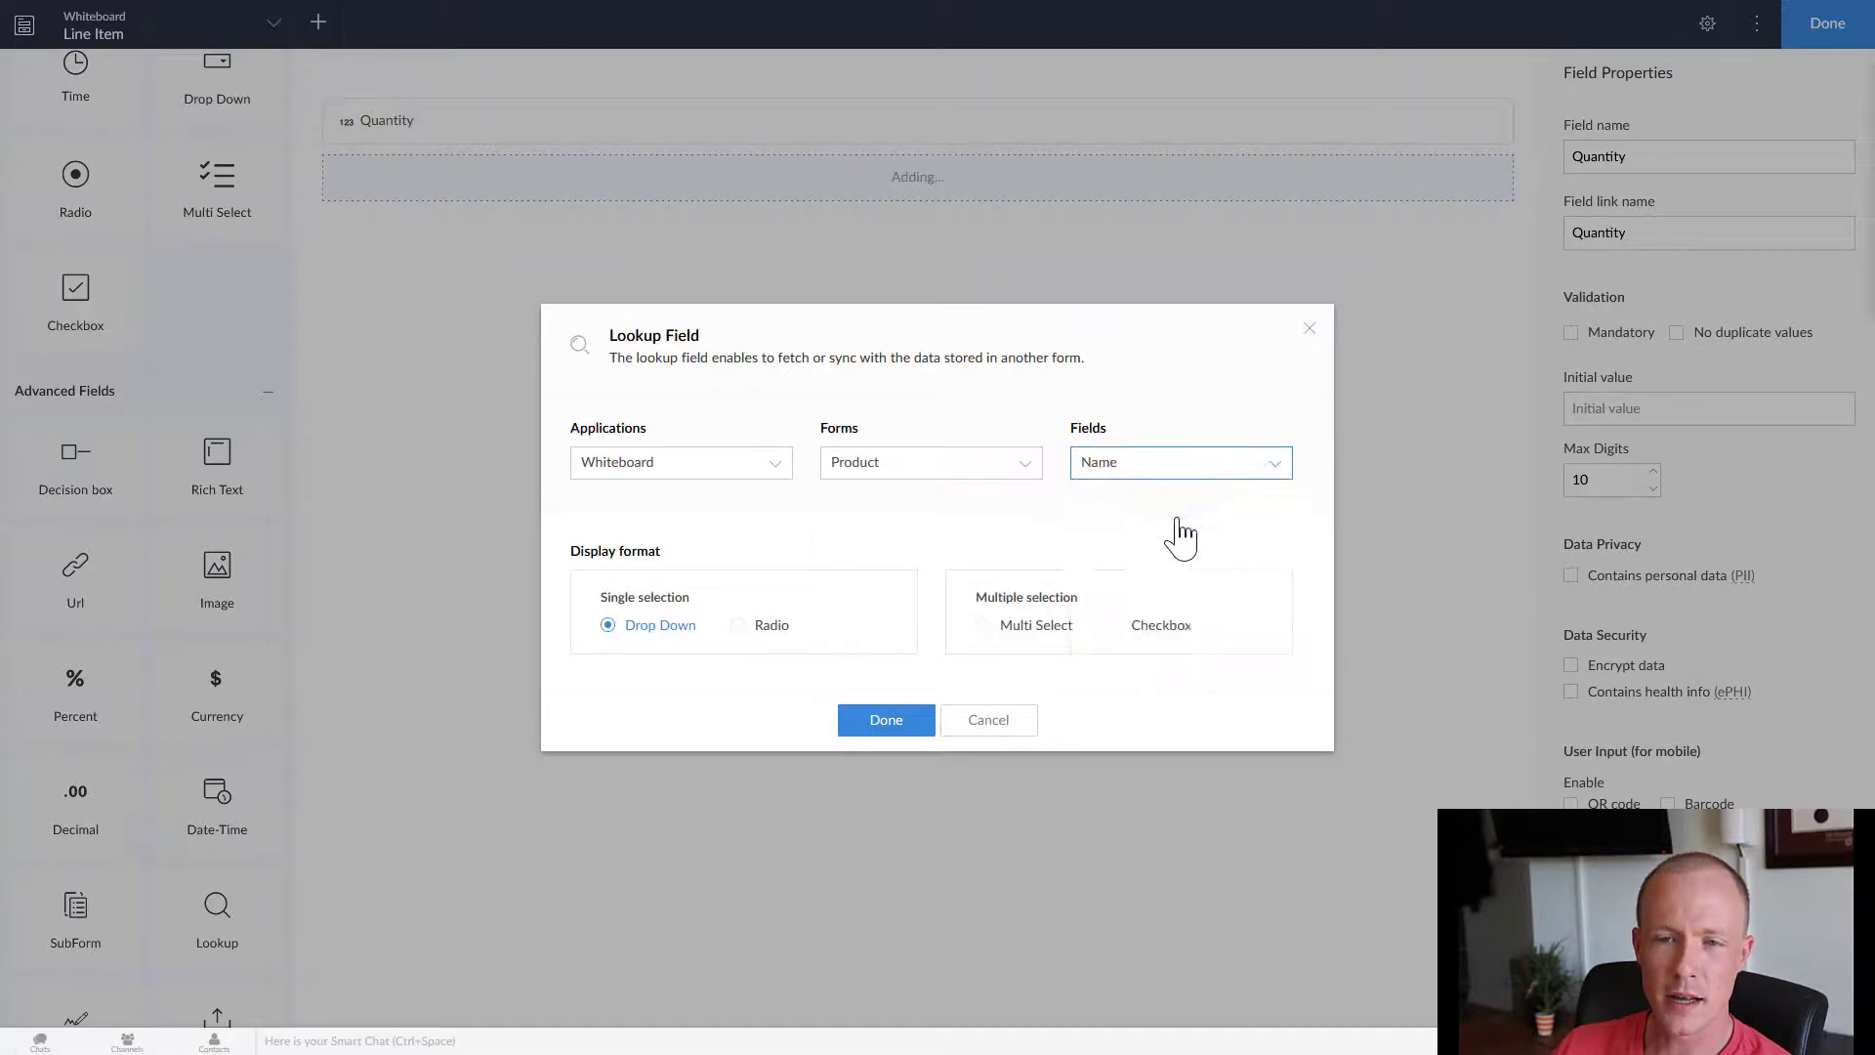
pyautogui.click(1173, 500)
pyautogui.click(867, 779)
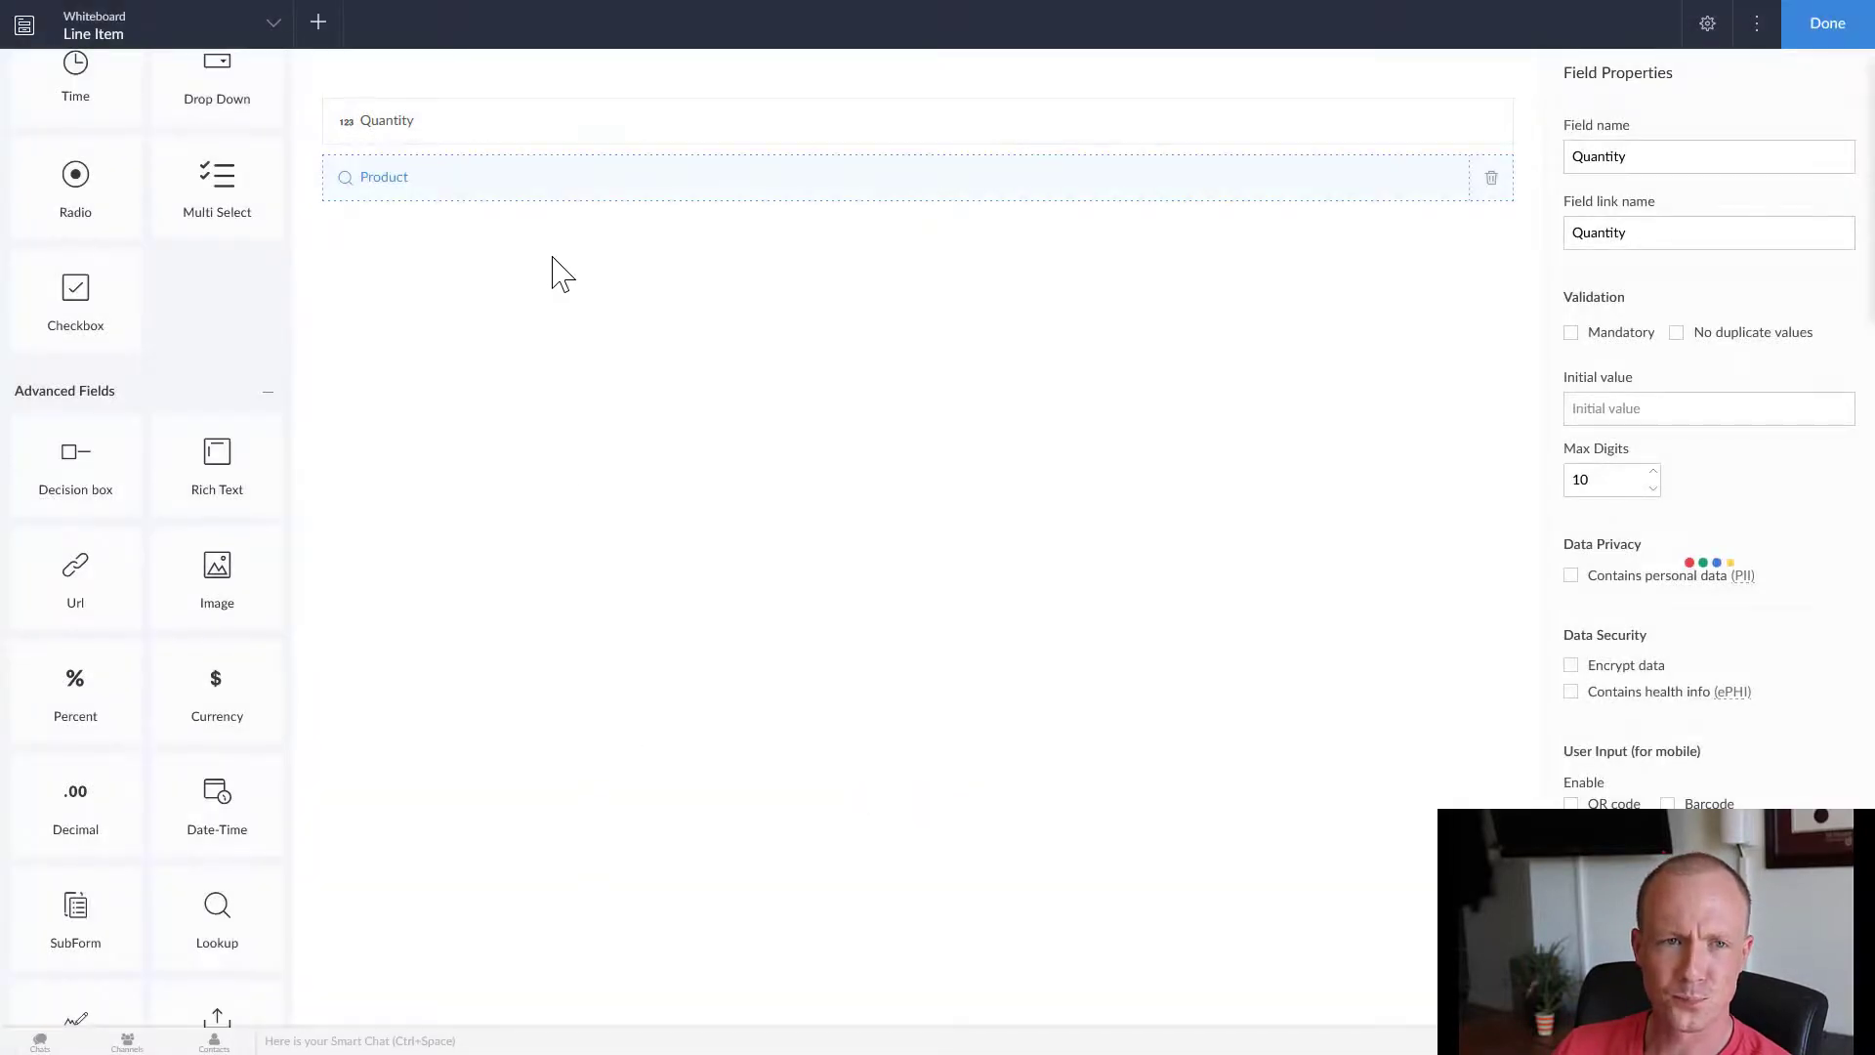
pyautogui.moveTo(536, 195); pyautogui.dragTo(525, 122)
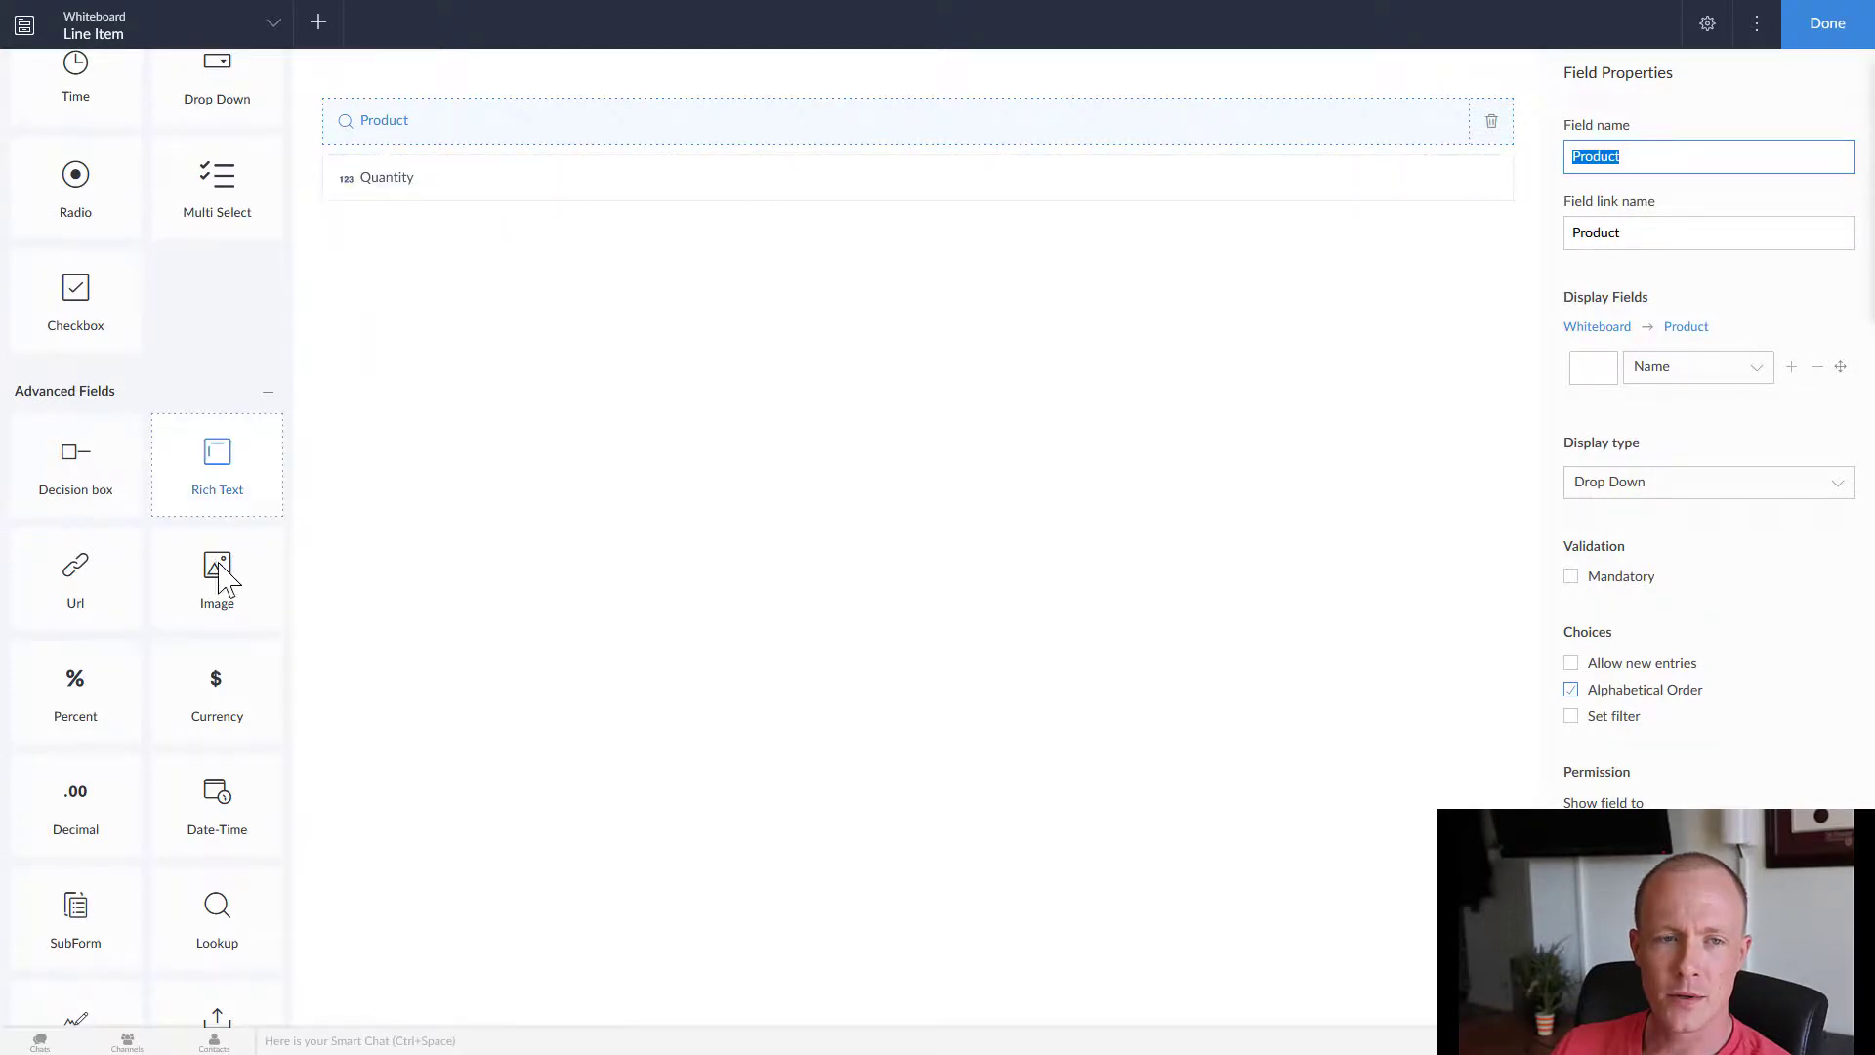
# Step: Add a Lookup field to the Invoice form's Invoice Number between Product and Quantity, and finish editing the Line Item form
pyautogui.moveTo(243, 930); pyautogui.dragTo(436, 176)
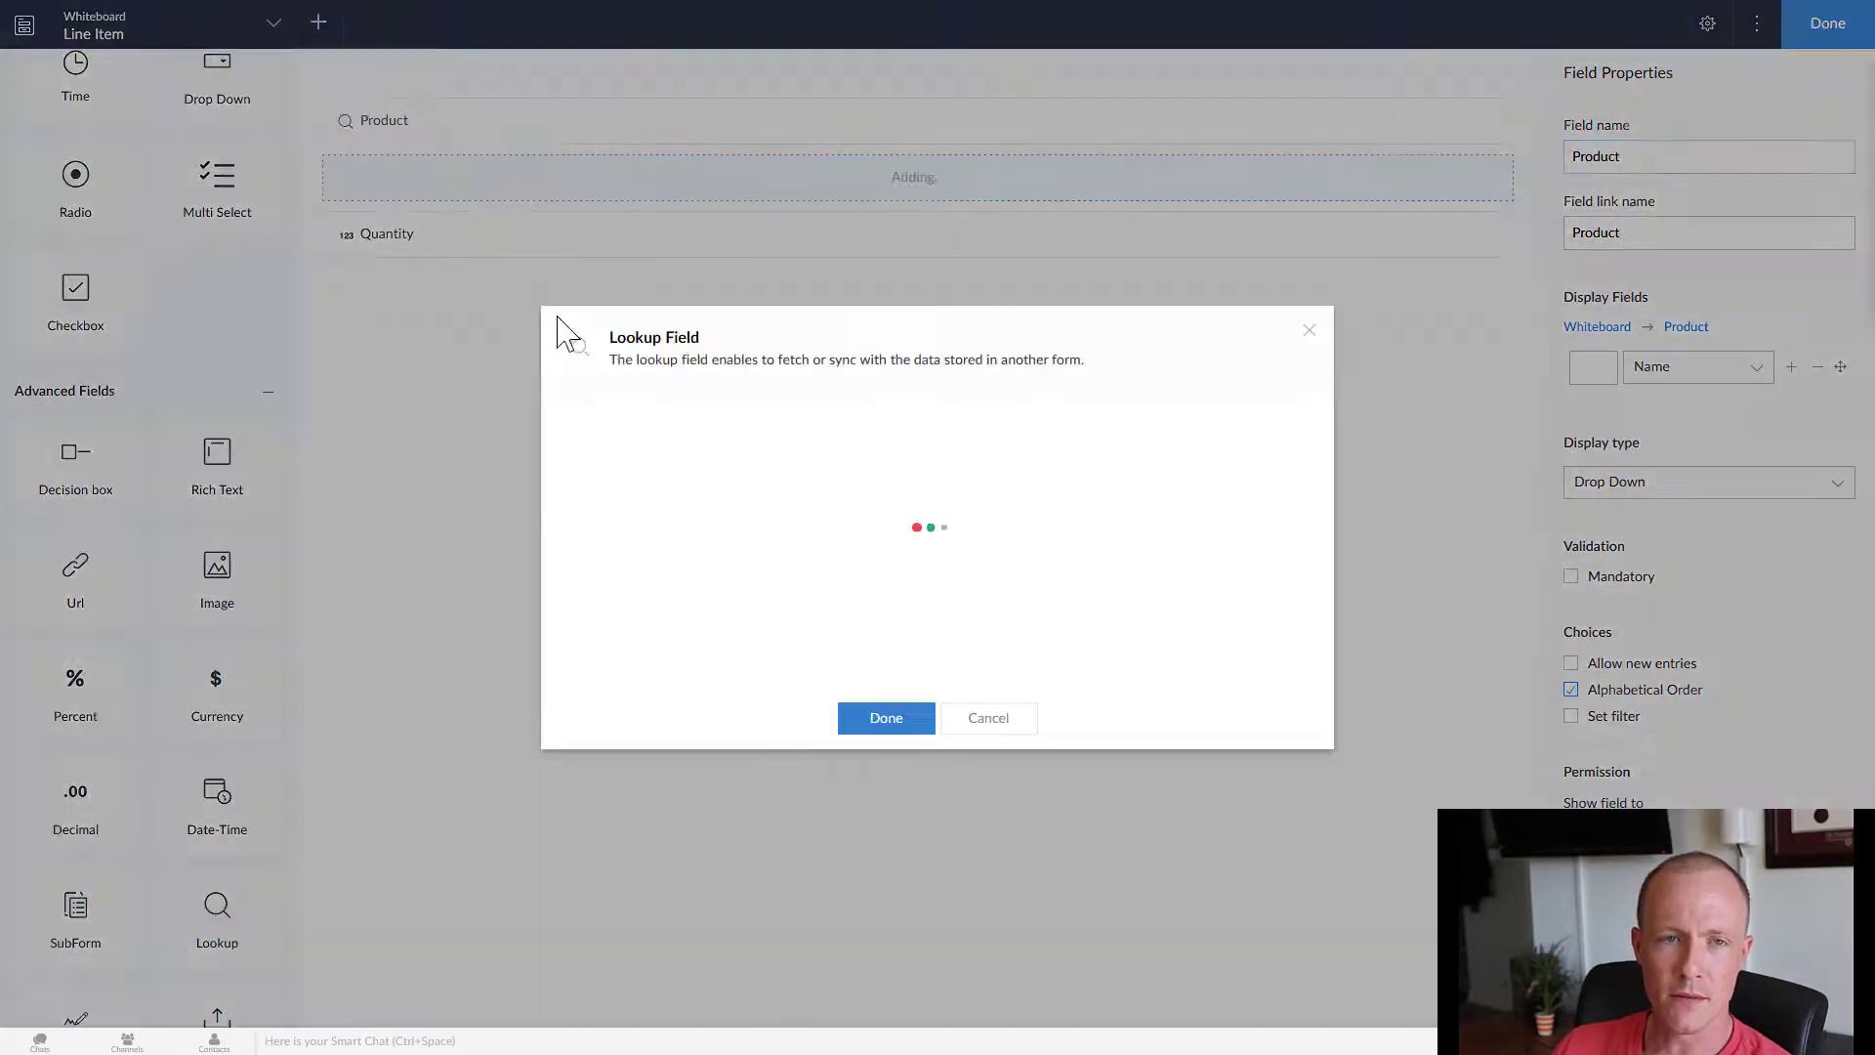
pyautogui.click(894, 467)
pyautogui.click(893, 539)
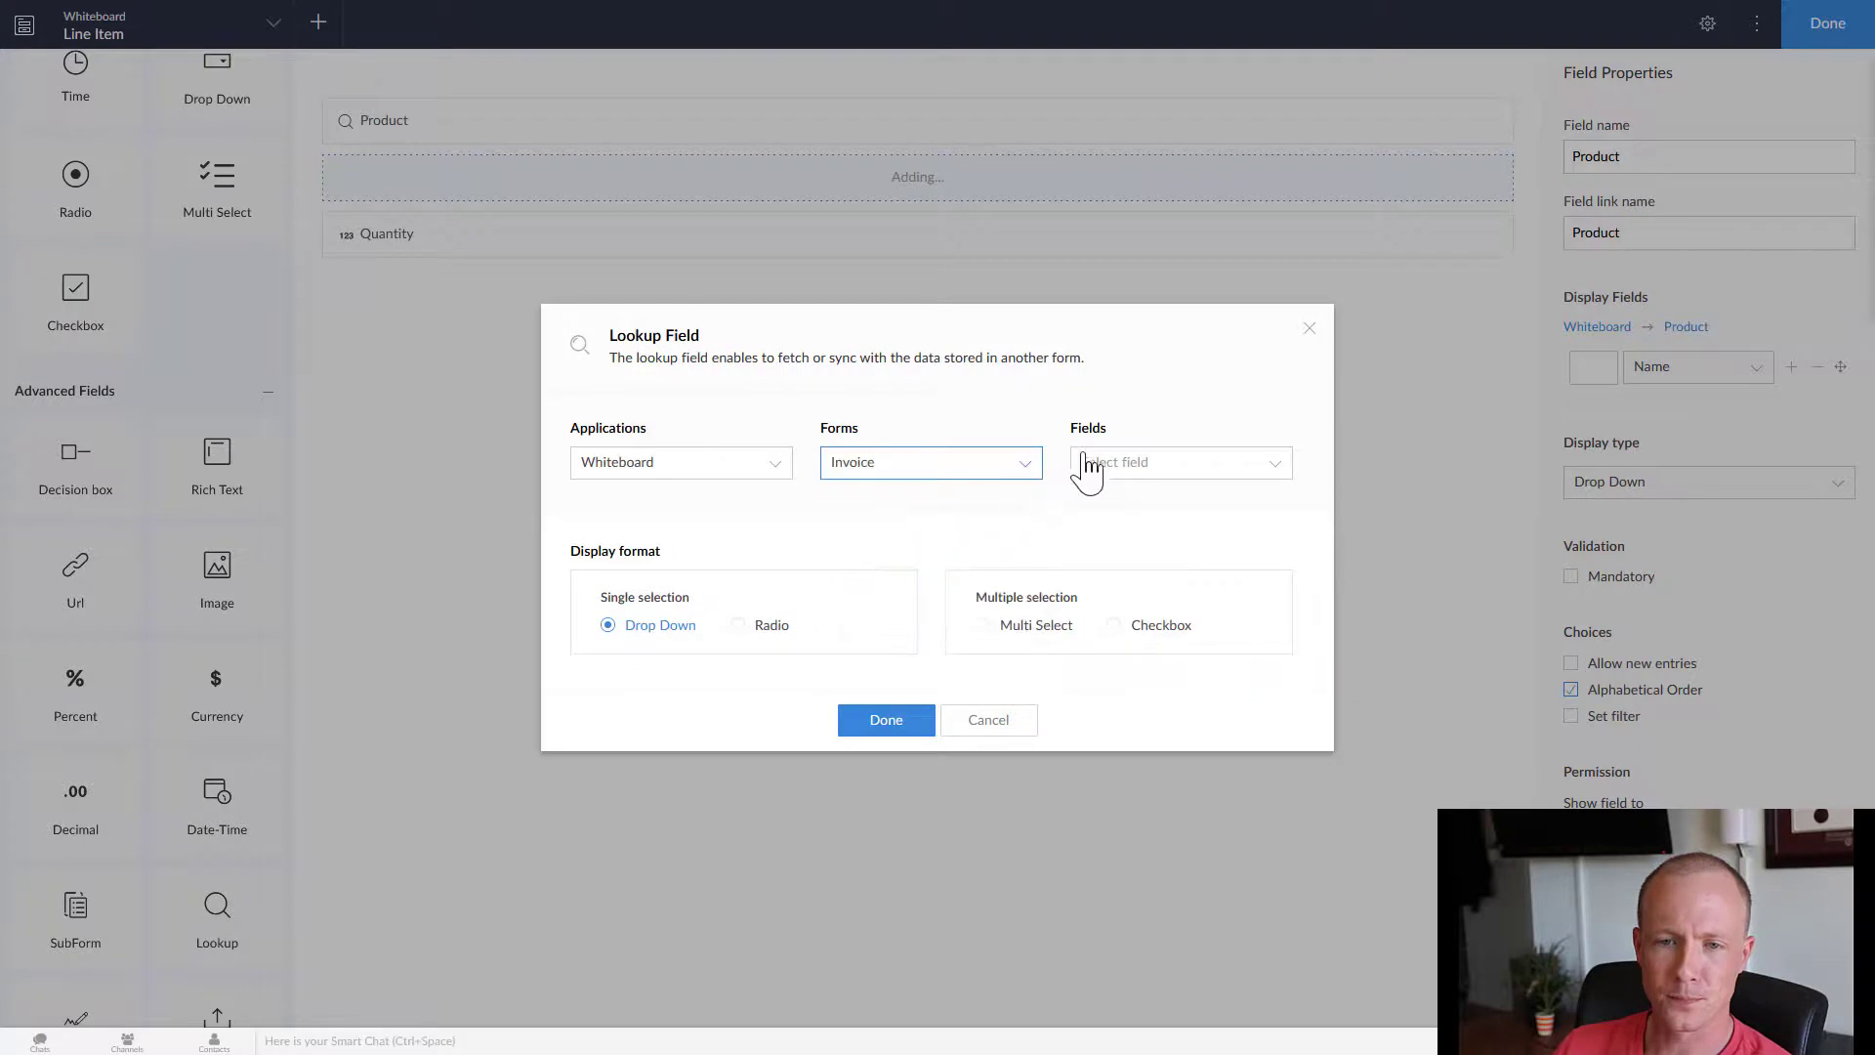
pyautogui.click(1081, 469)
pyautogui.click(1131, 536)
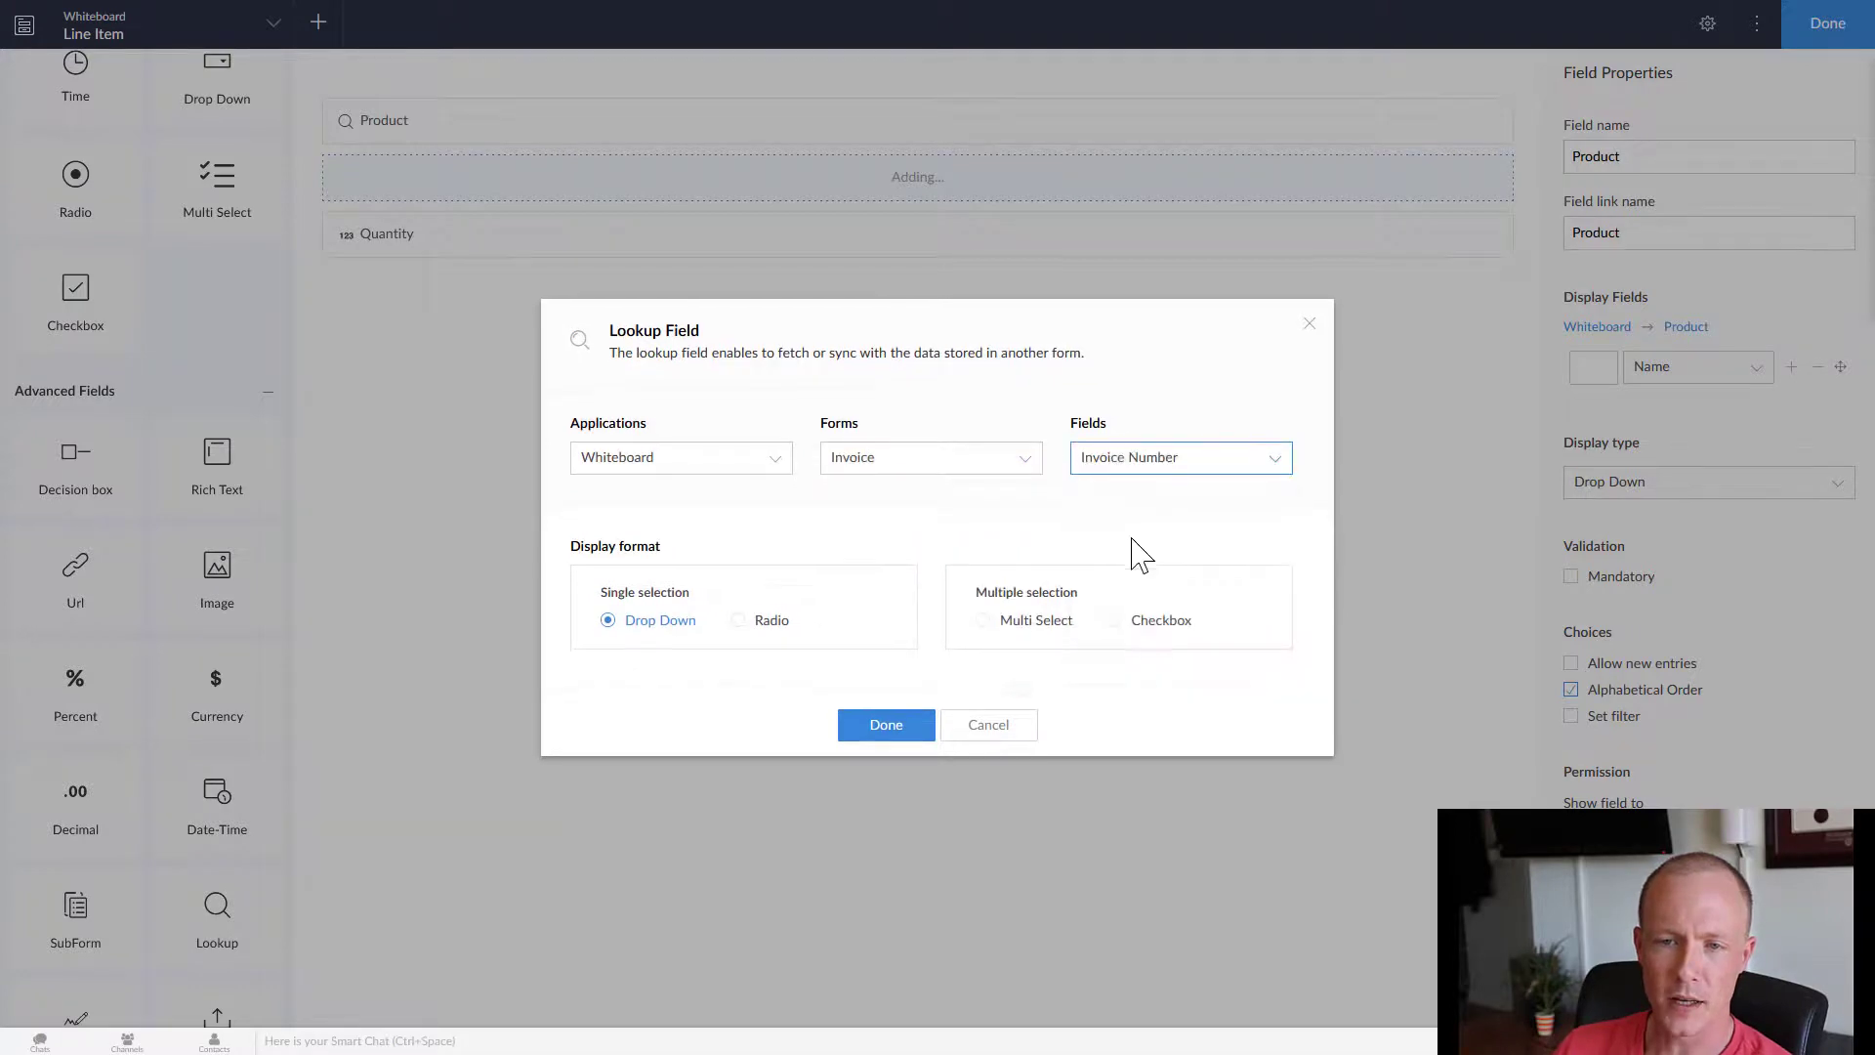
pyautogui.click(882, 769)
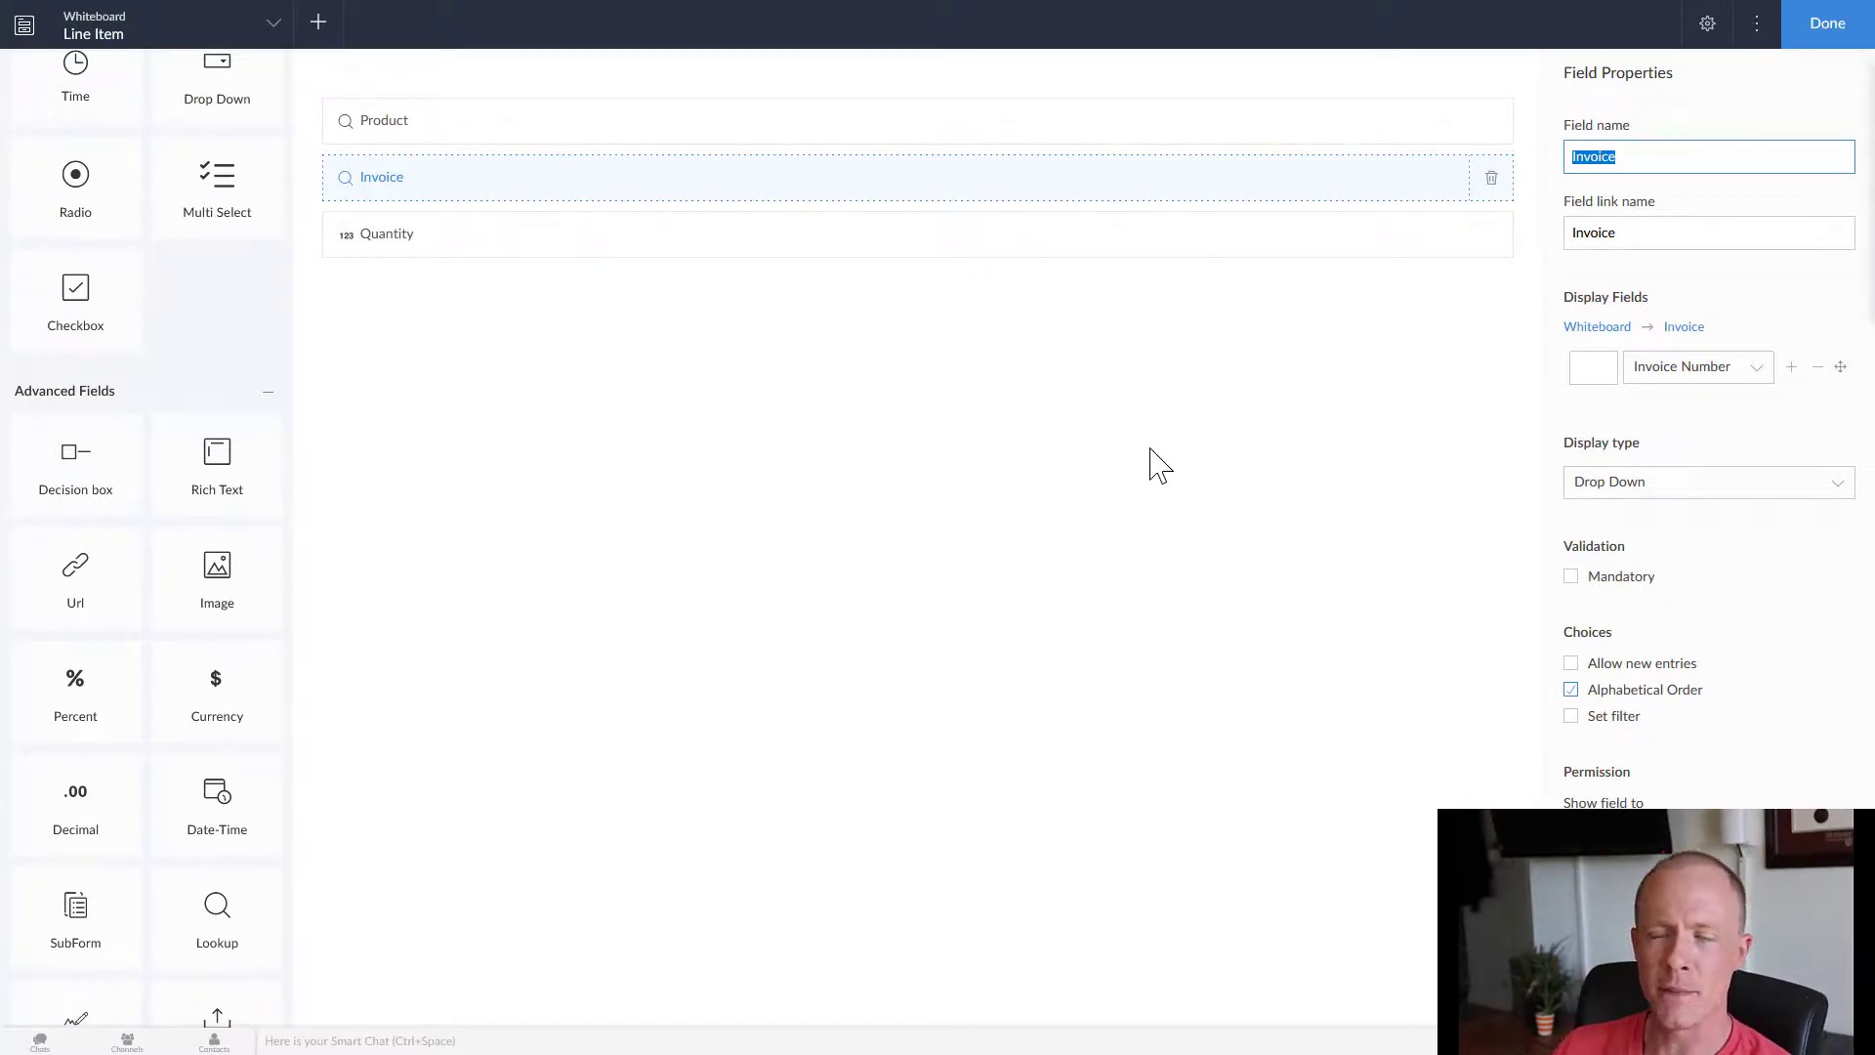
pyautogui.click(1834, 29)
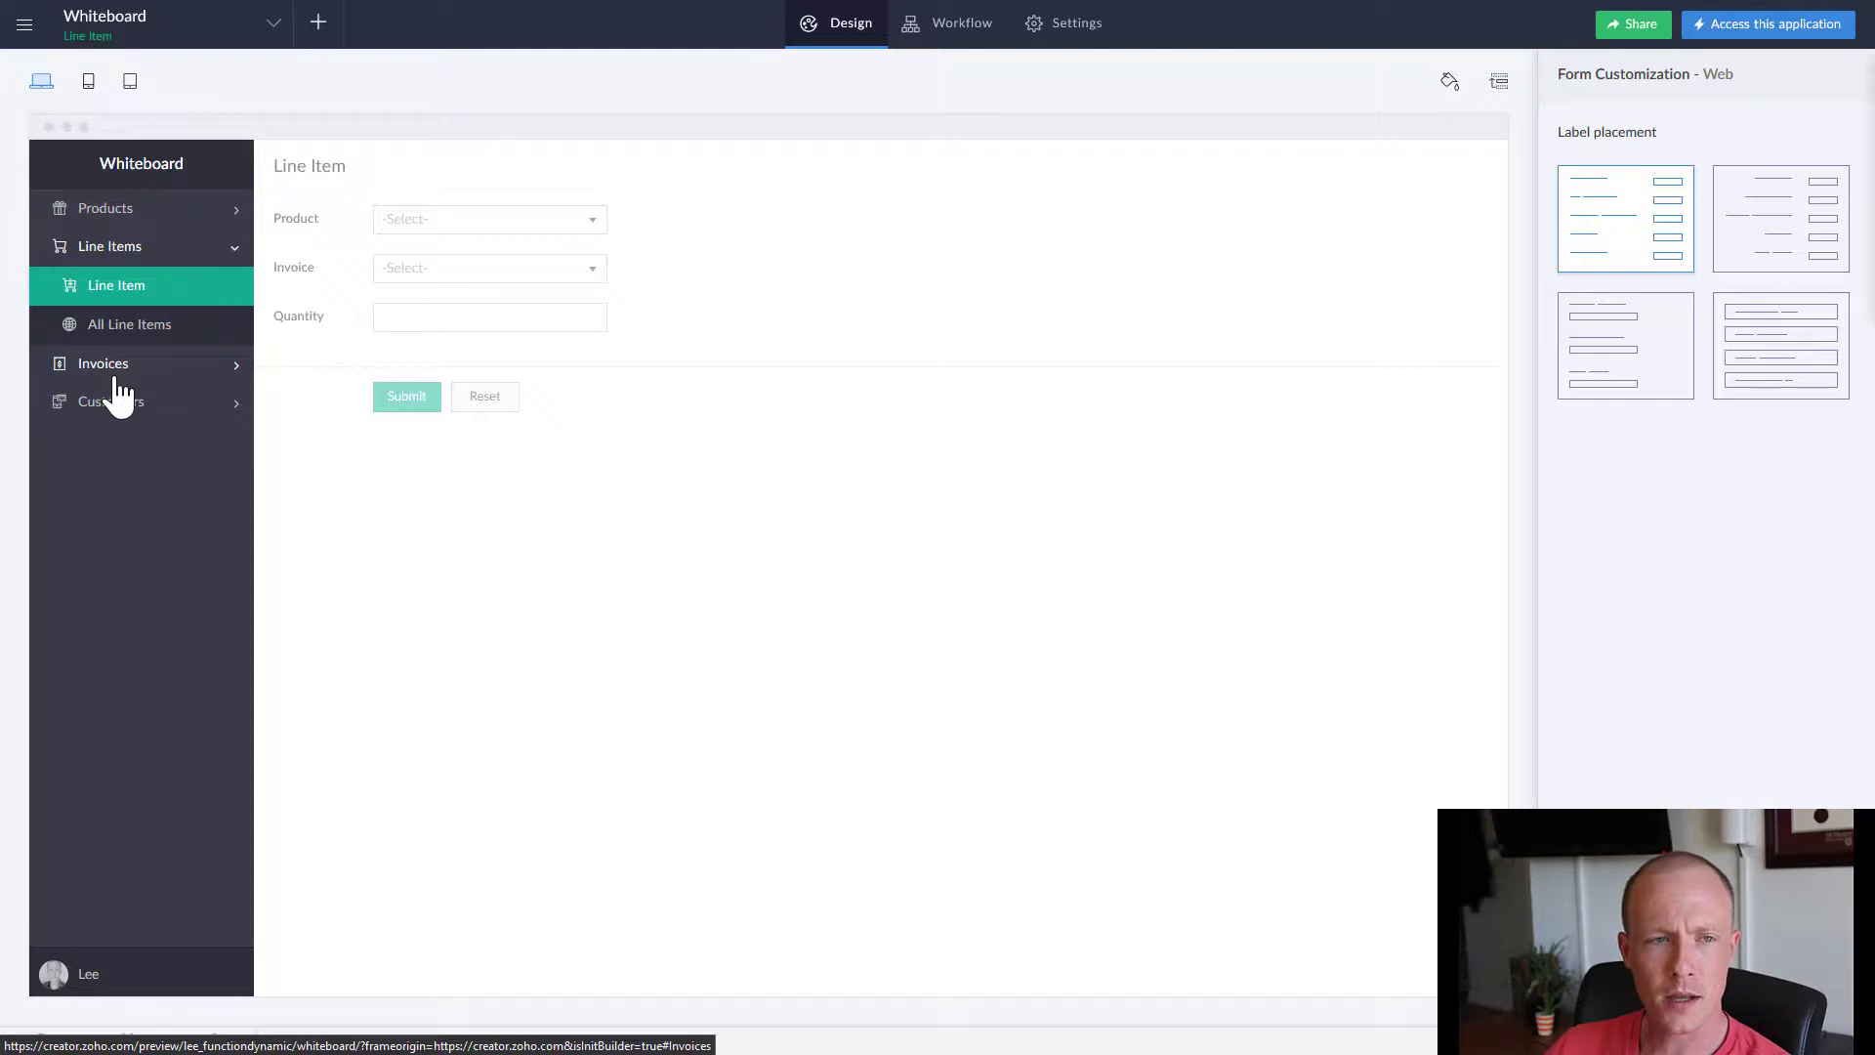
# Step: Open the Invoice form in the form builder and add a SubForm field below the Invoice field
pyautogui.click(117, 377)
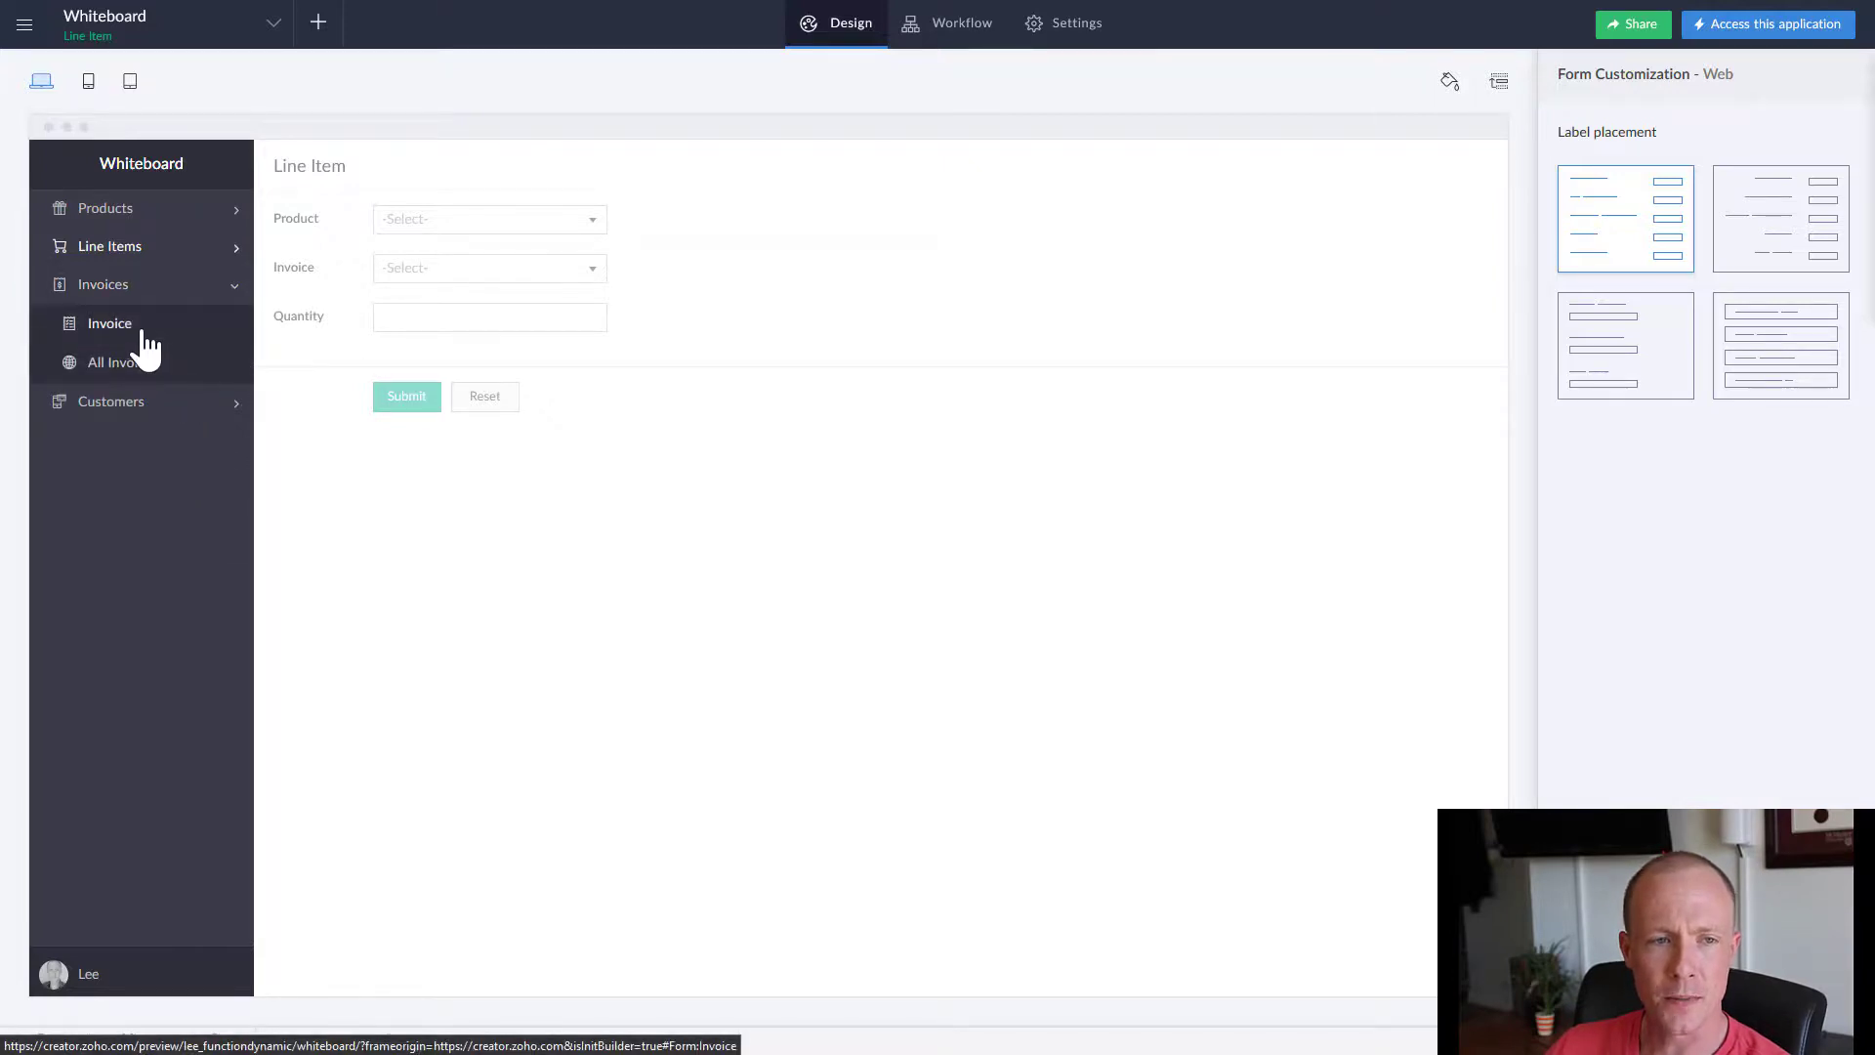
pyautogui.click(142, 337)
pyautogui.click(848, 552)
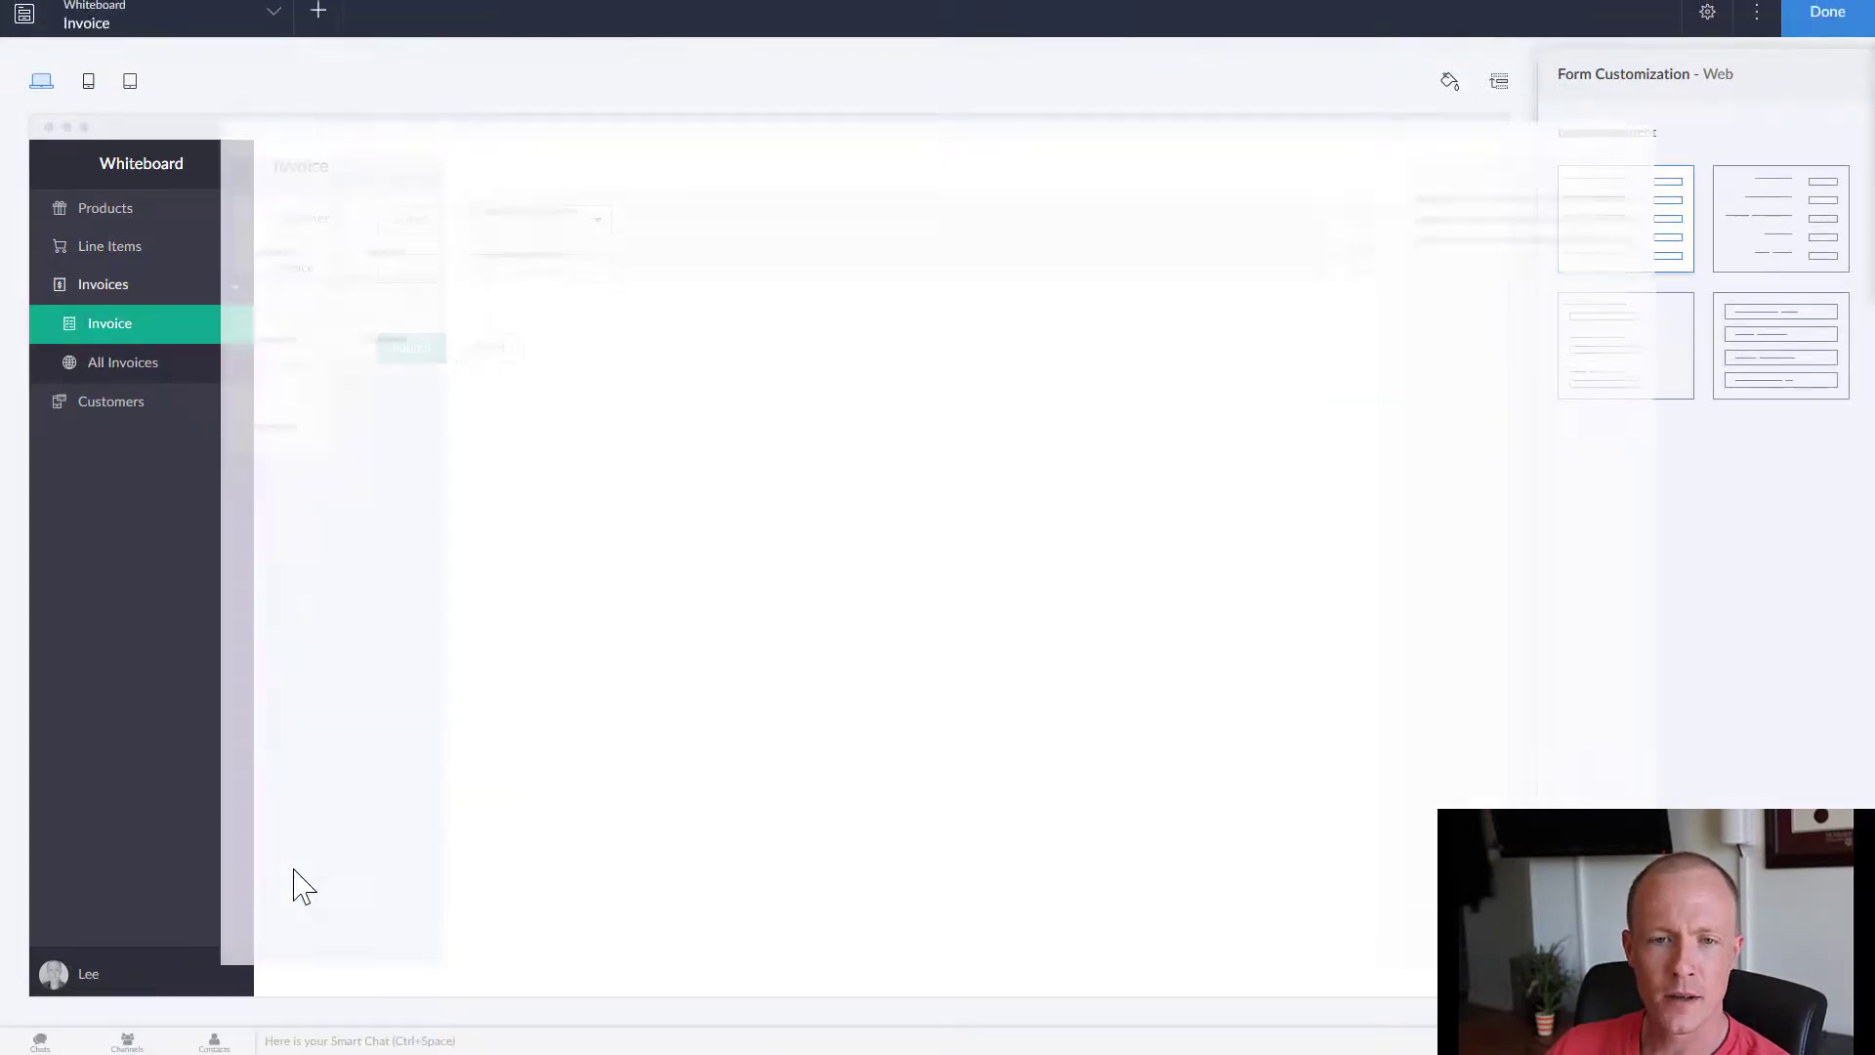
pyautogui.scroll(-3, 196, 710)
pyautogui.scroll(-5, 187, 711)
pyautogui.moveTo(116, 707); pyautogui.dragTo(635, 342)
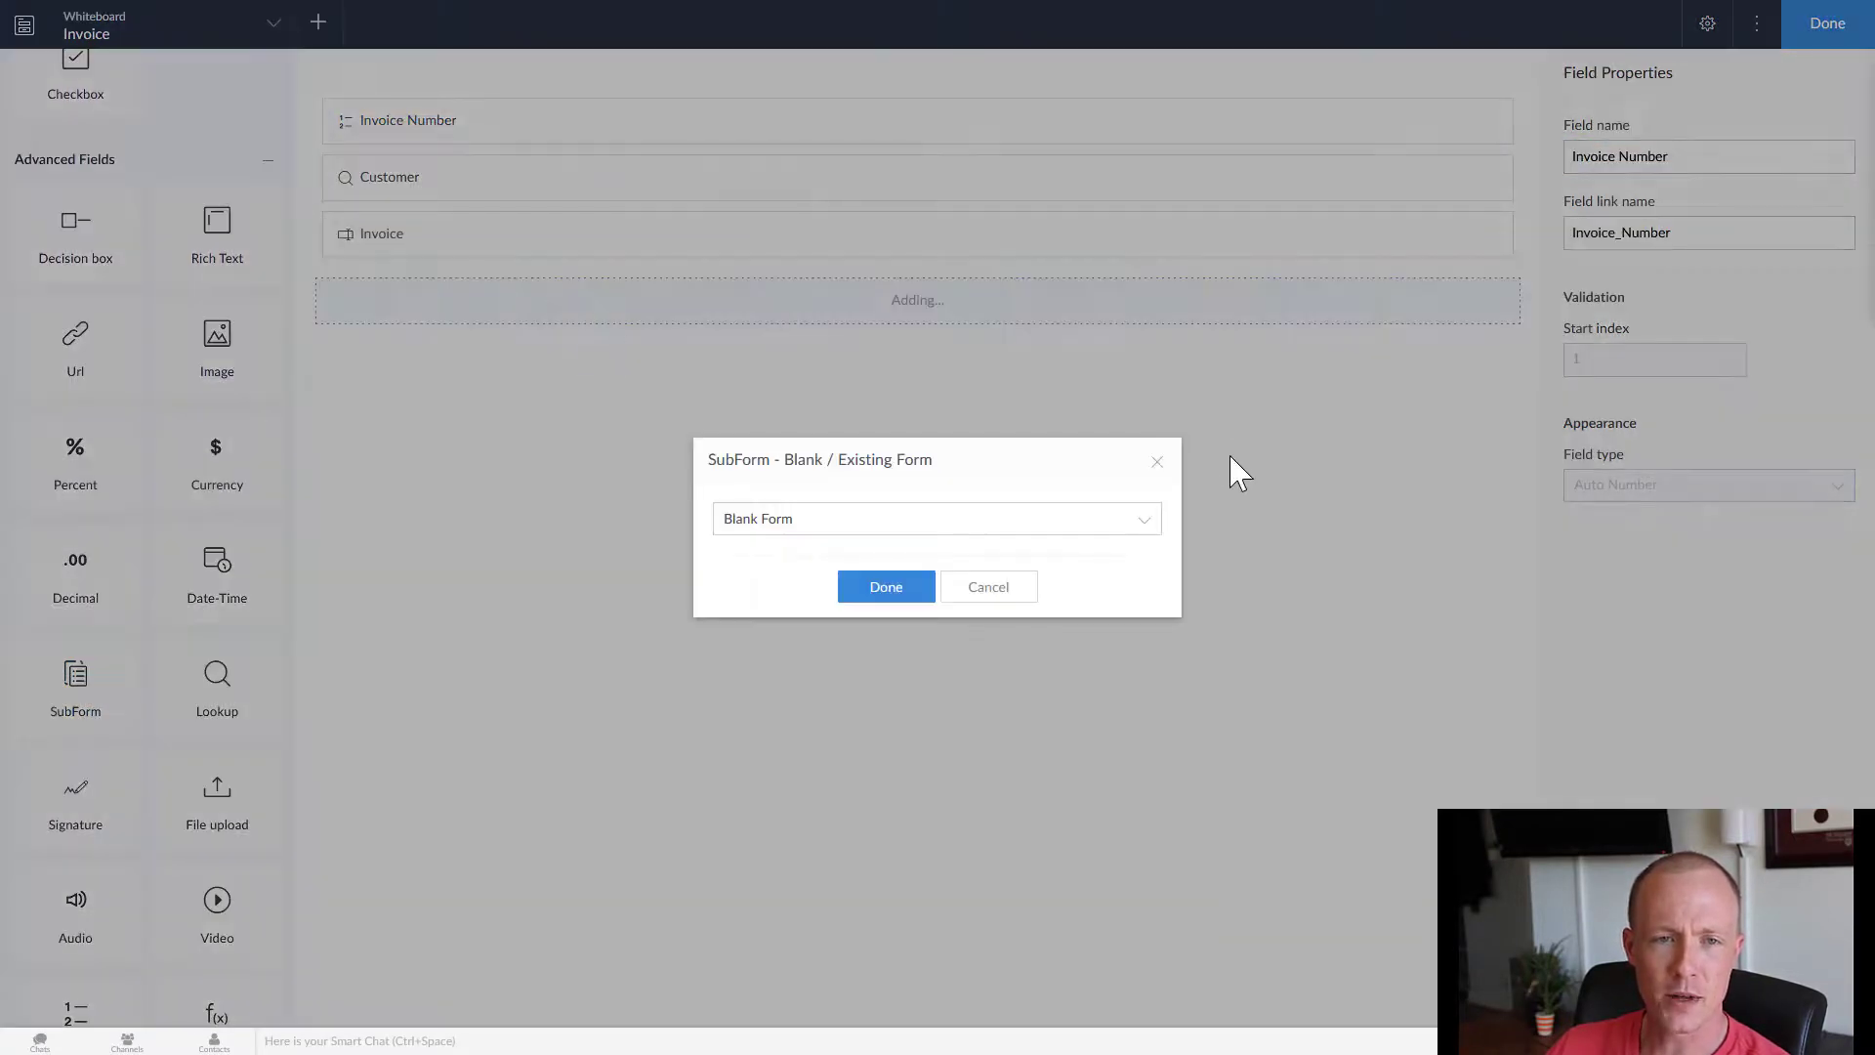
# Step: Base the subform on the existing Line Item form, name it Line Items, and finish editing the Invoice form
pyautogui.click(977, 528)
pyautogui.click(767, 661)
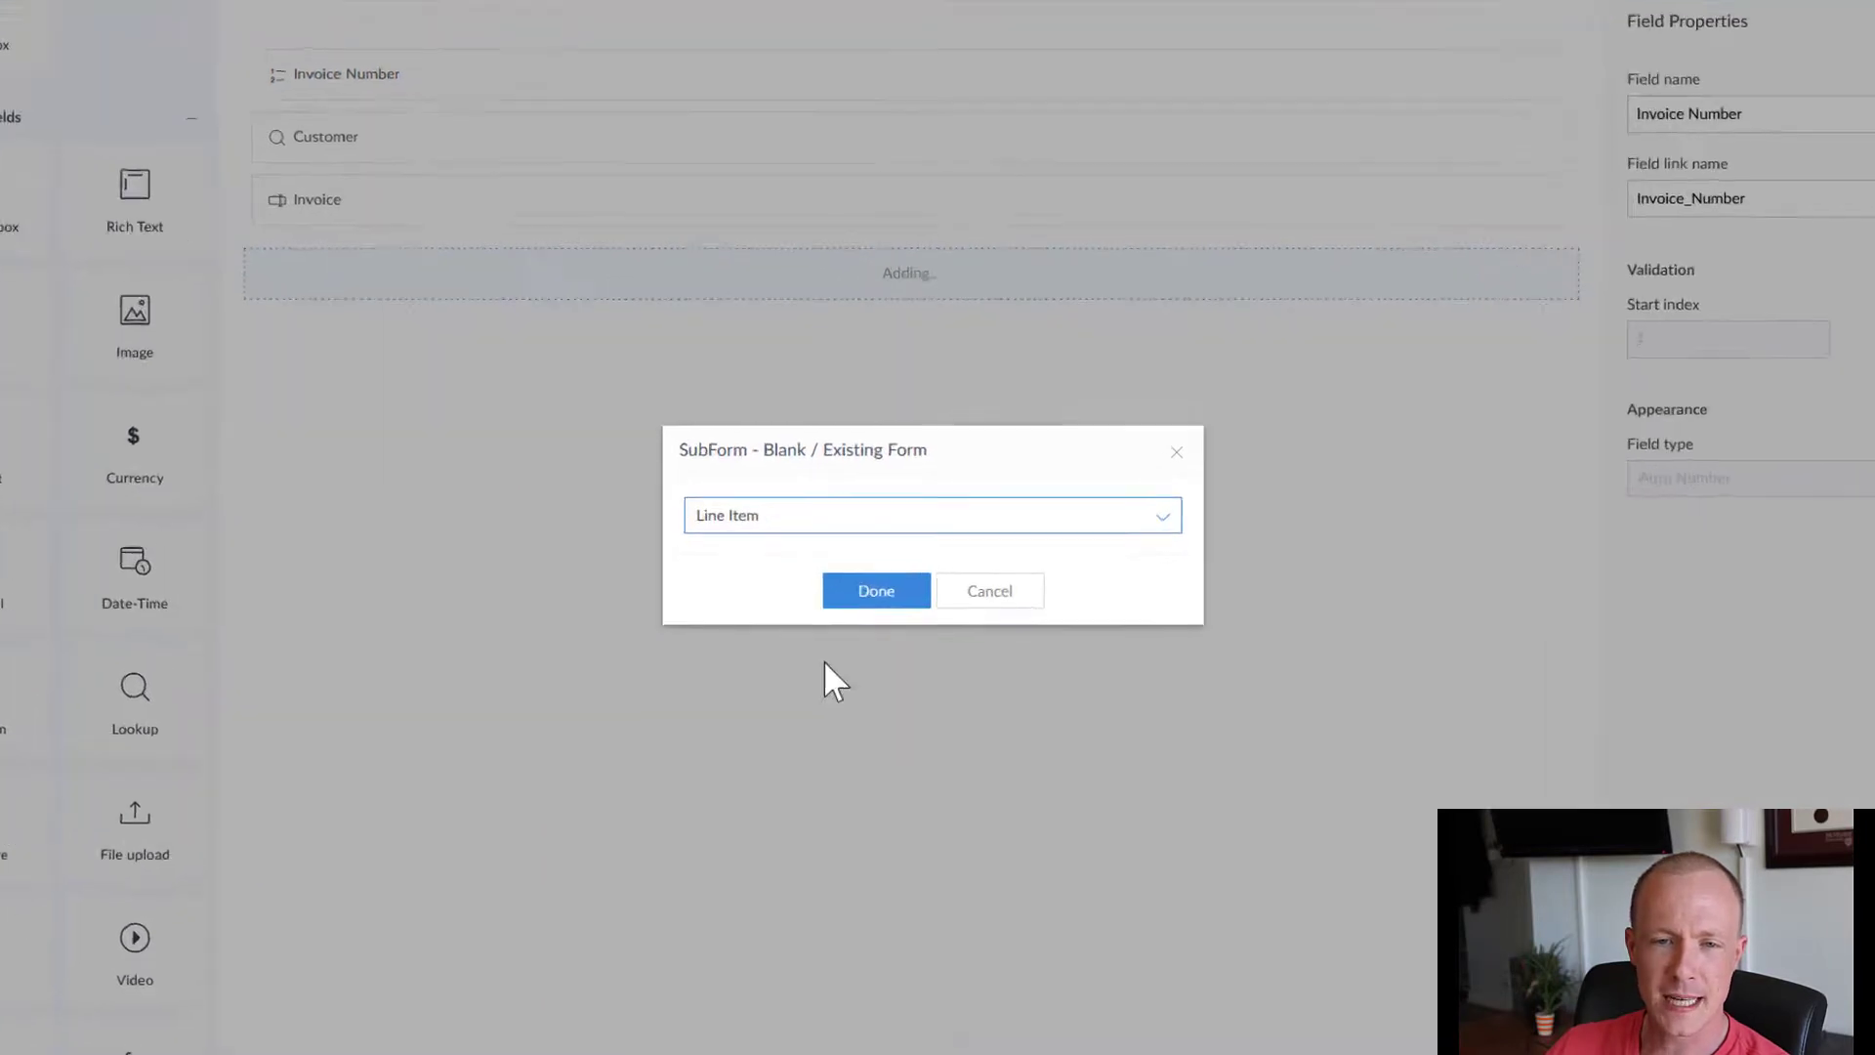
pyautogui.click(891, 522)
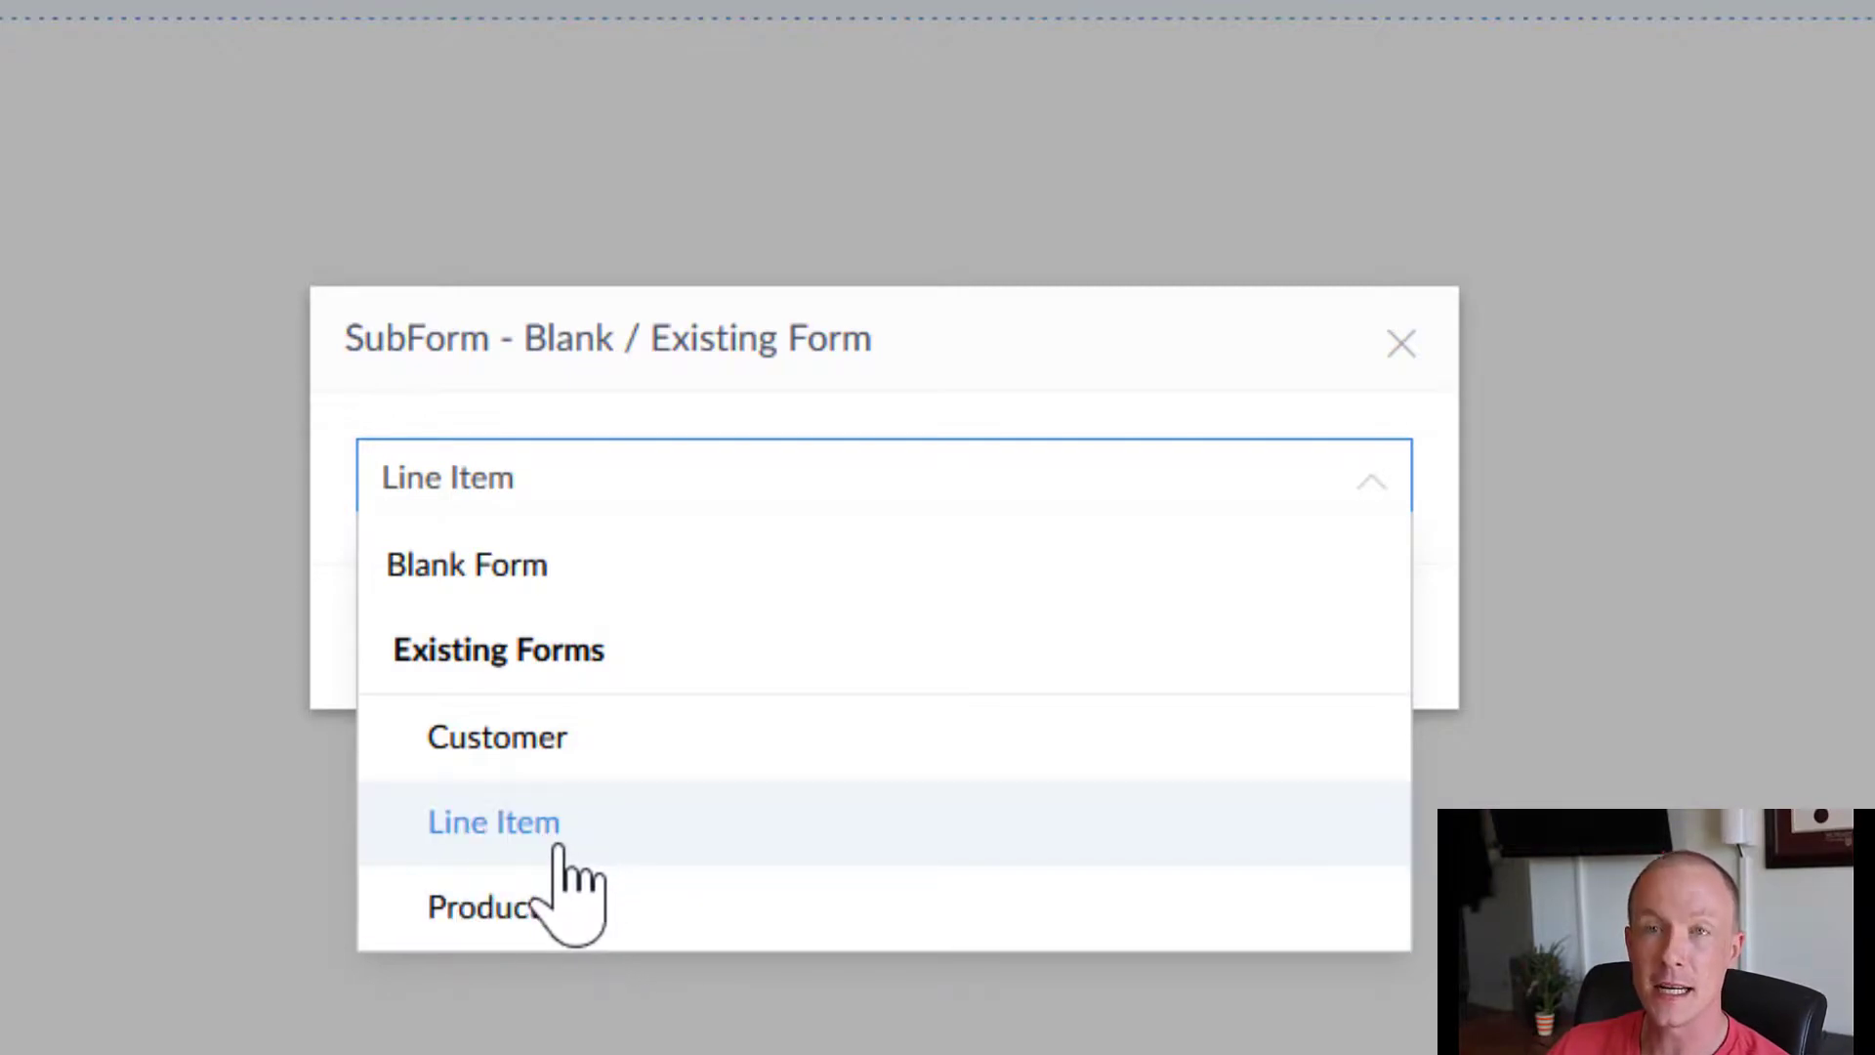
pyautogui.click(559, 850)
pyautogui.click(765, 657)
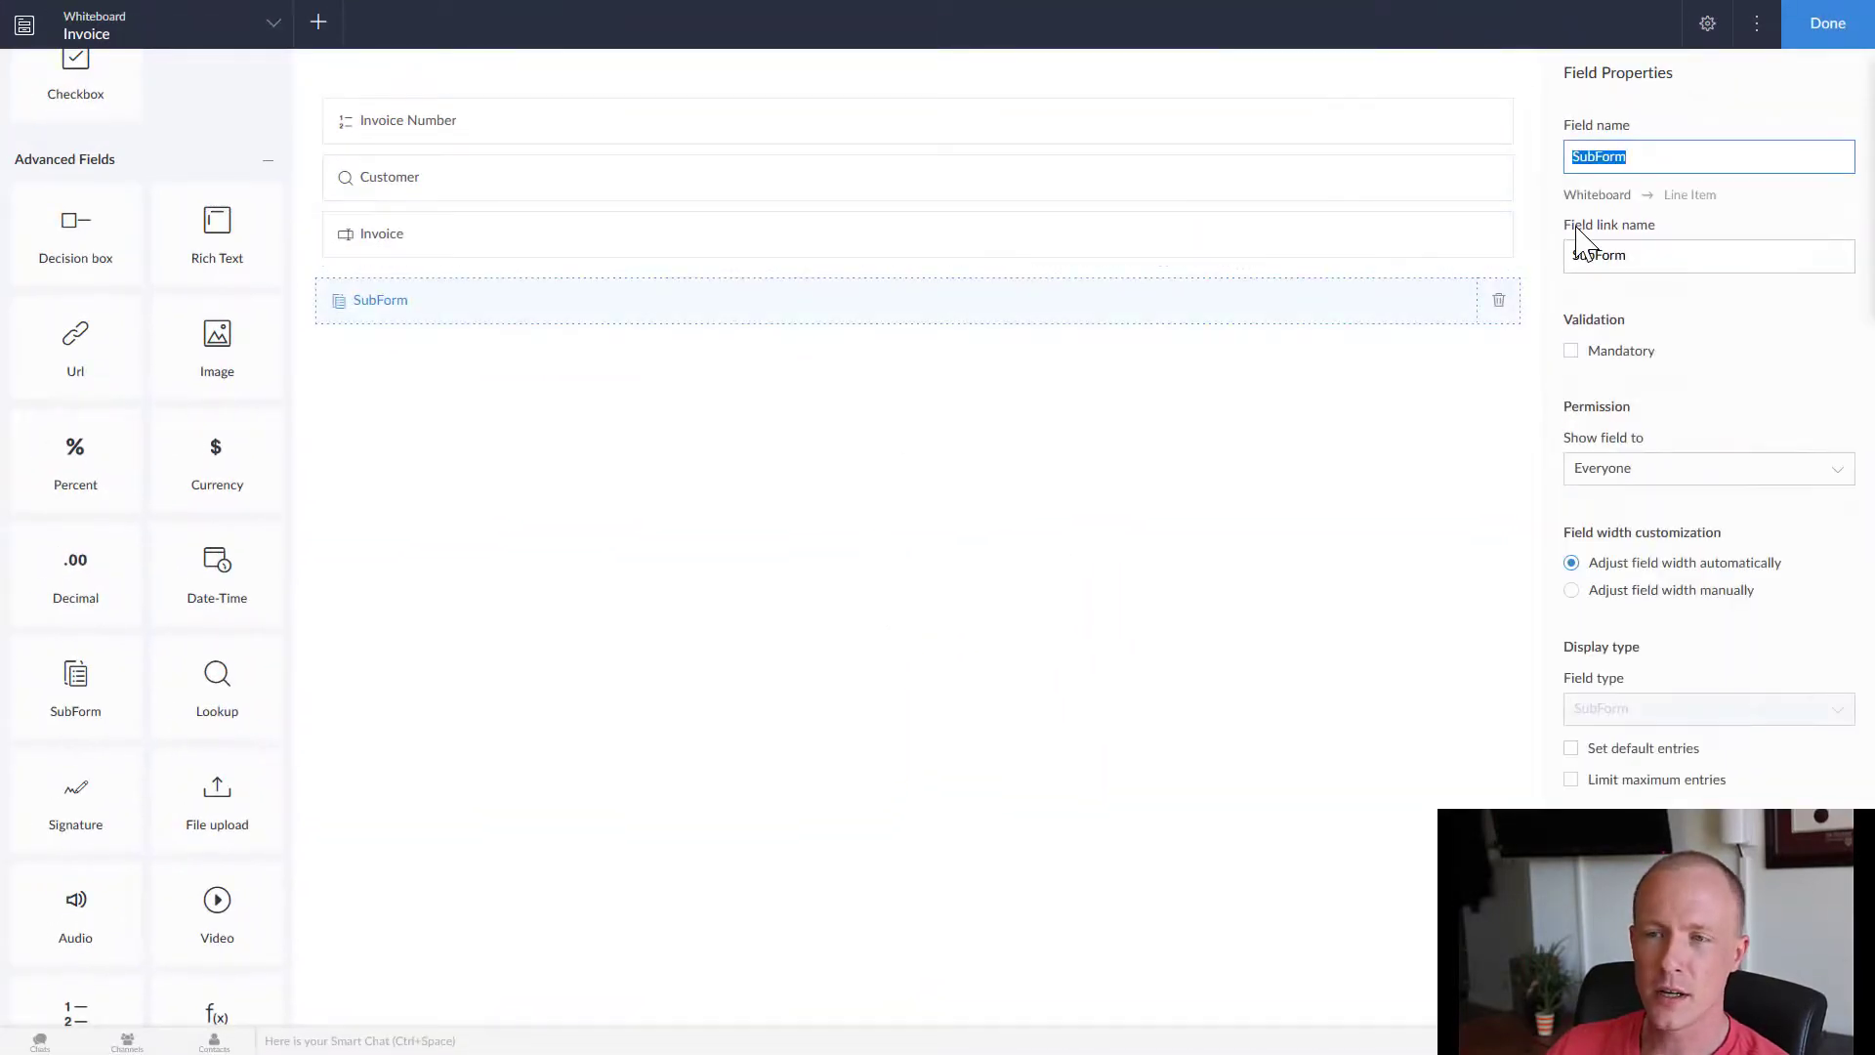
pyautogui.write('Line Items')
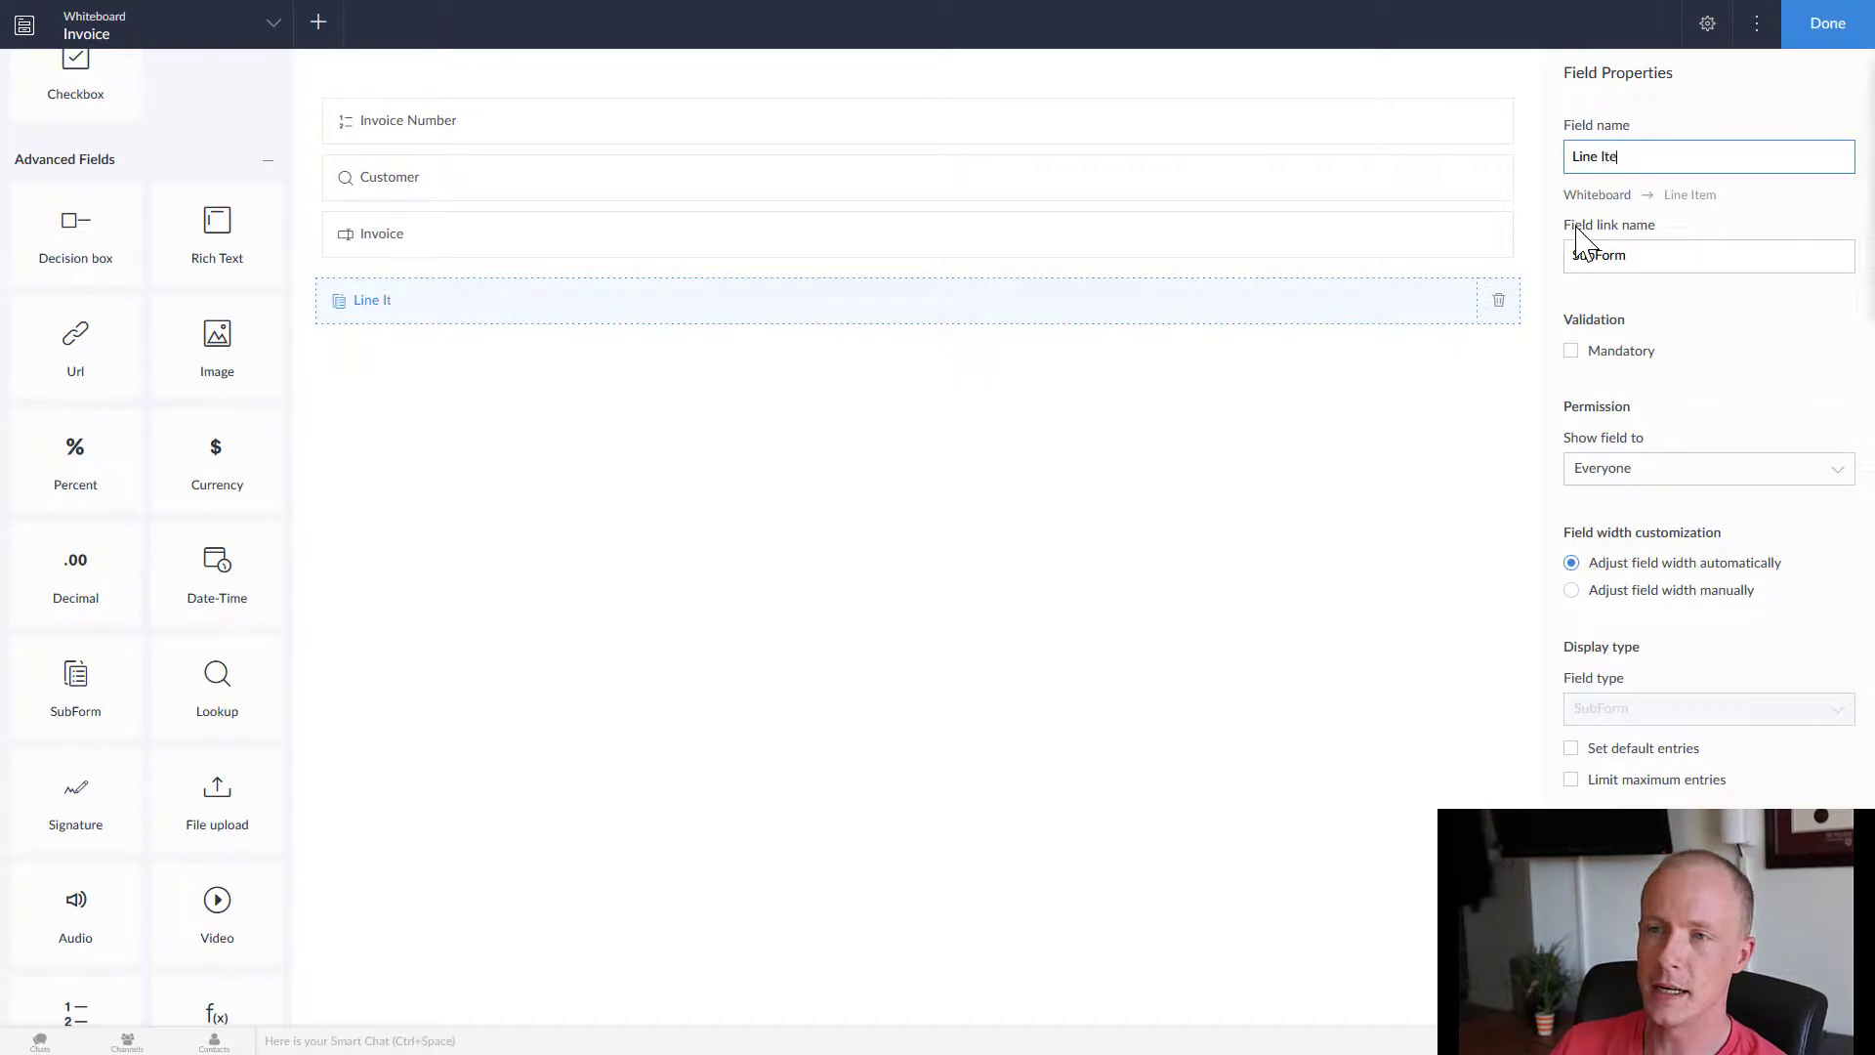
pyautogui.click(1826, 23)
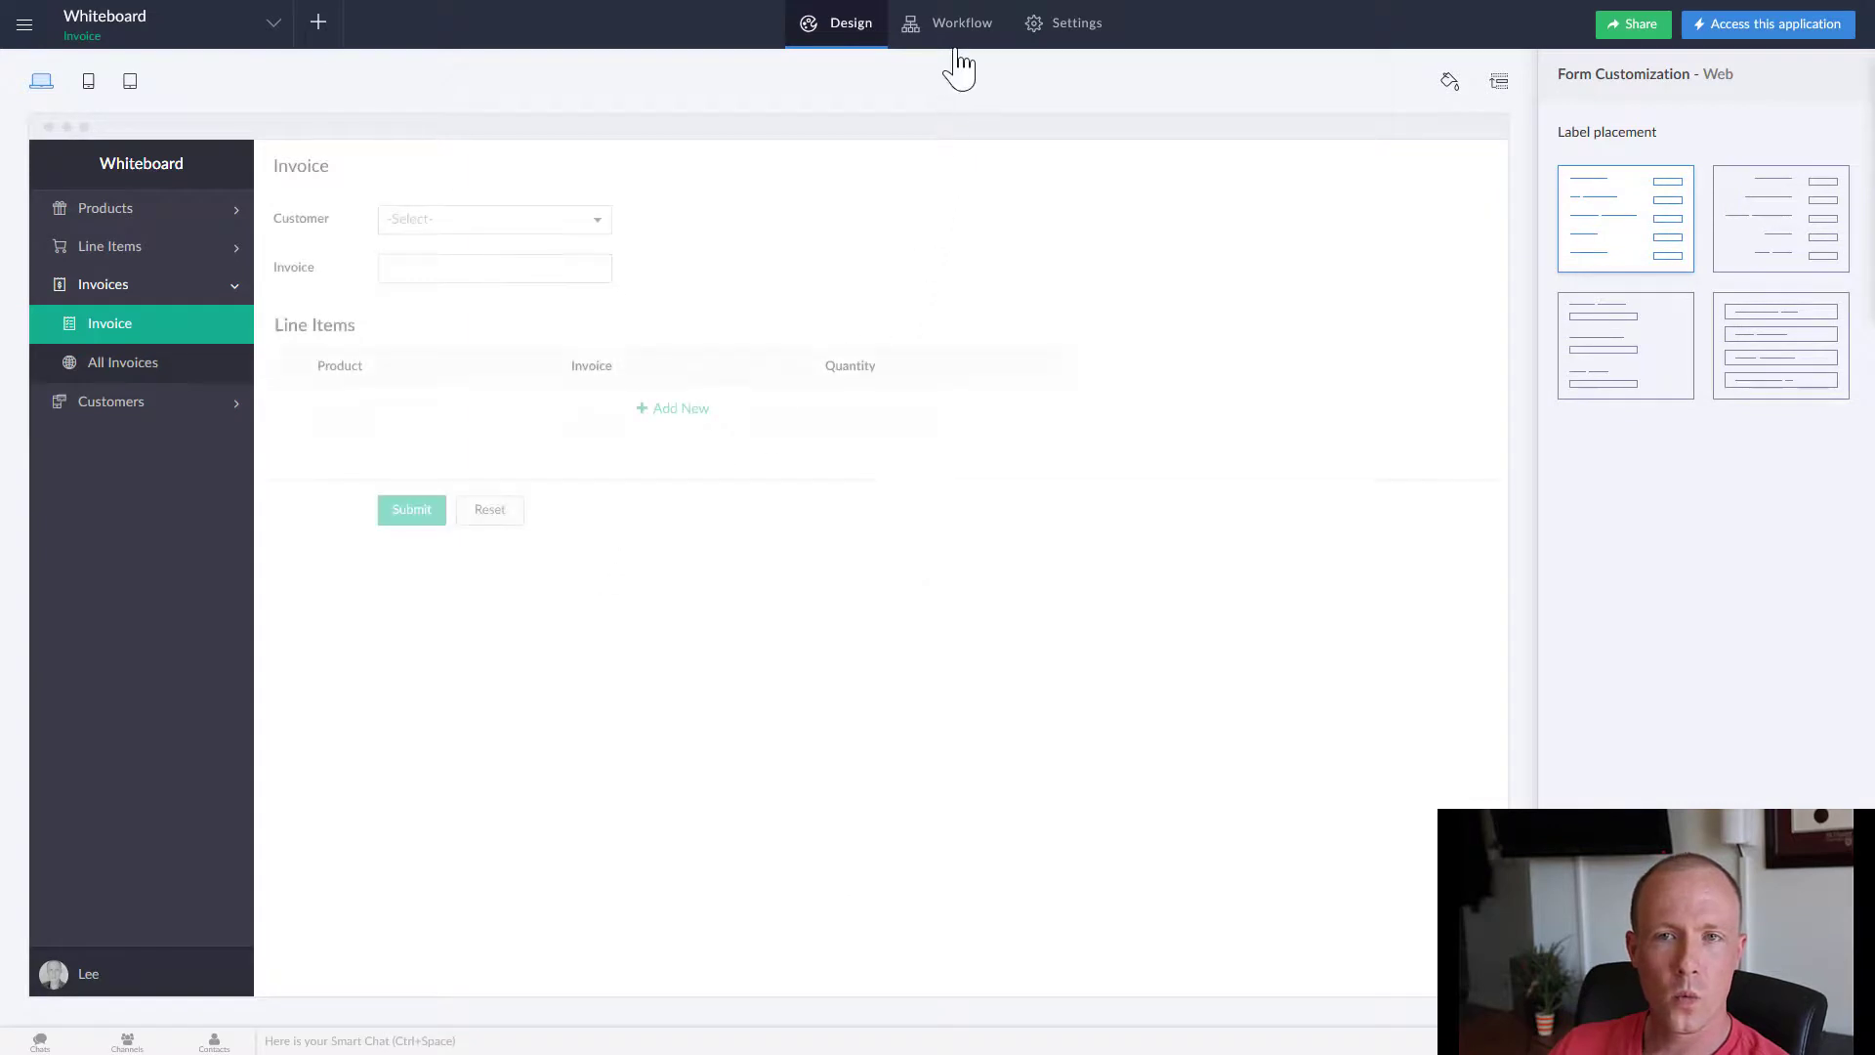
# Step: Open the Schema Builder and examine how the Product, Line Item, Invoice and Customer forms are related
pyautogui.click(1067, 26)
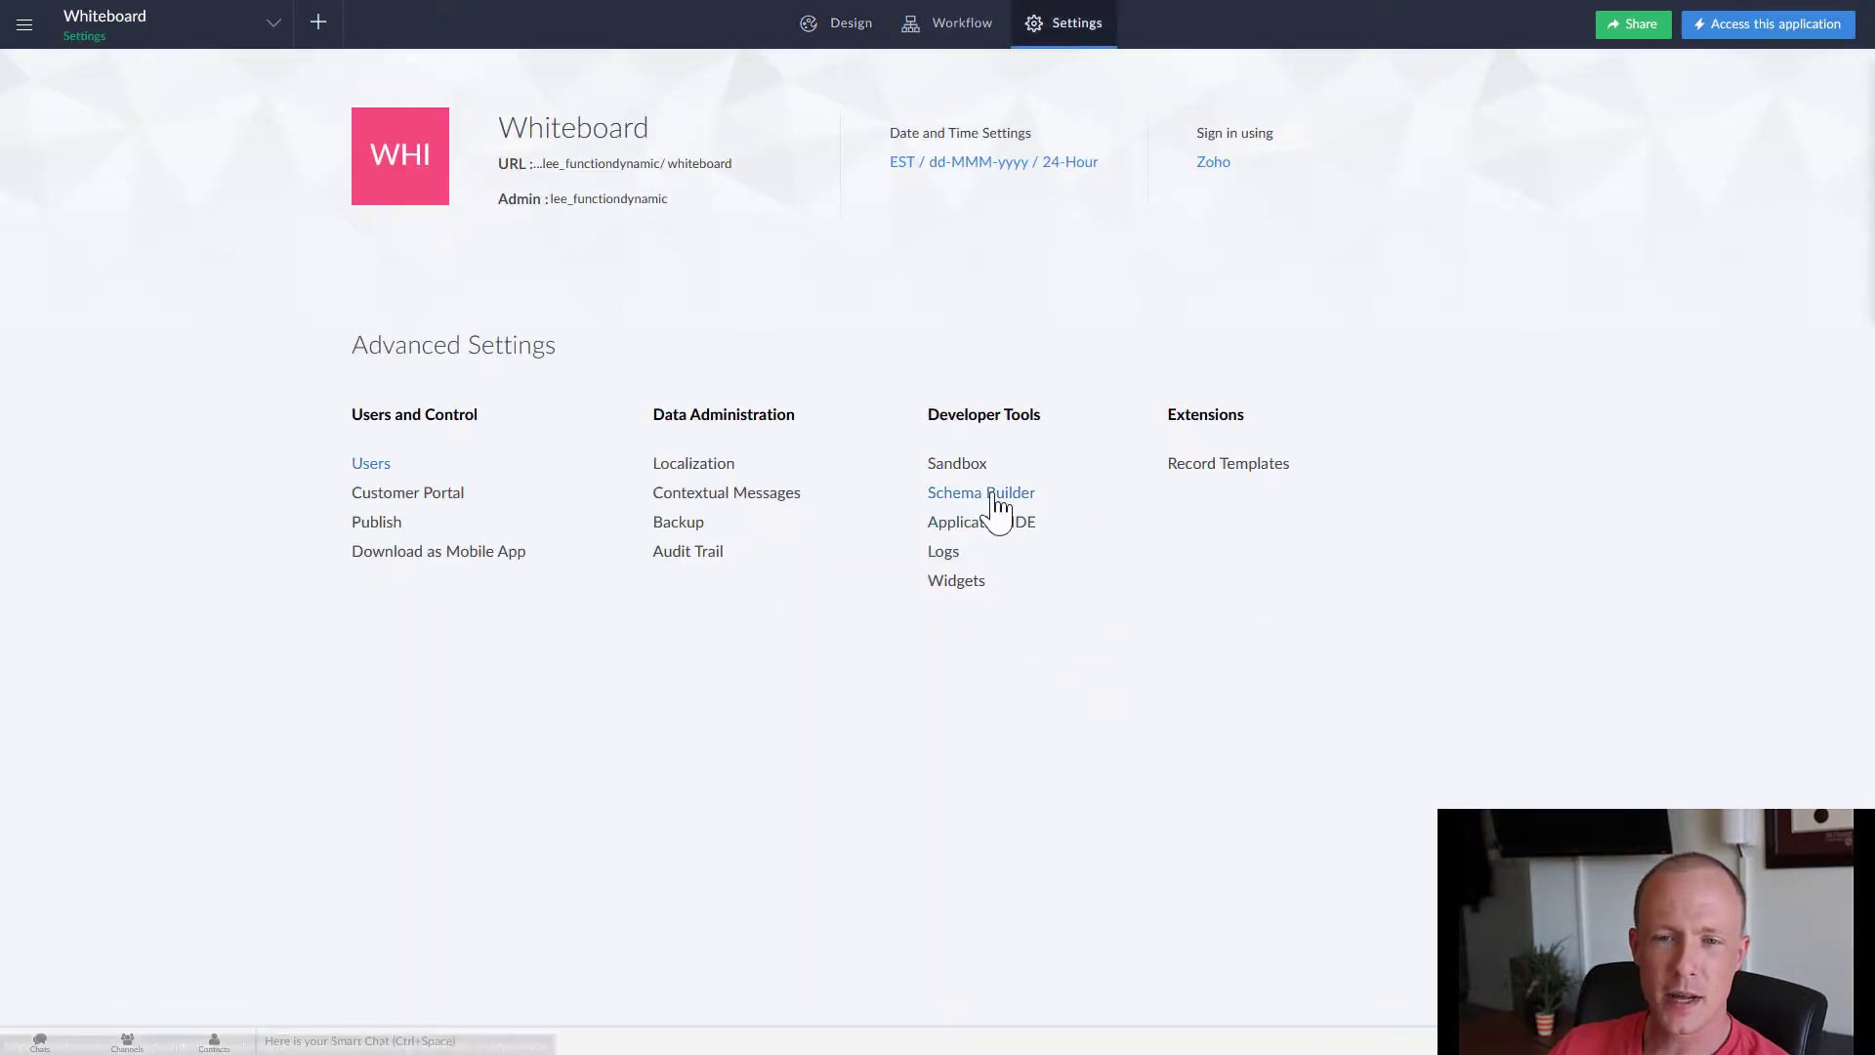
pyautogui.click(994, 495)
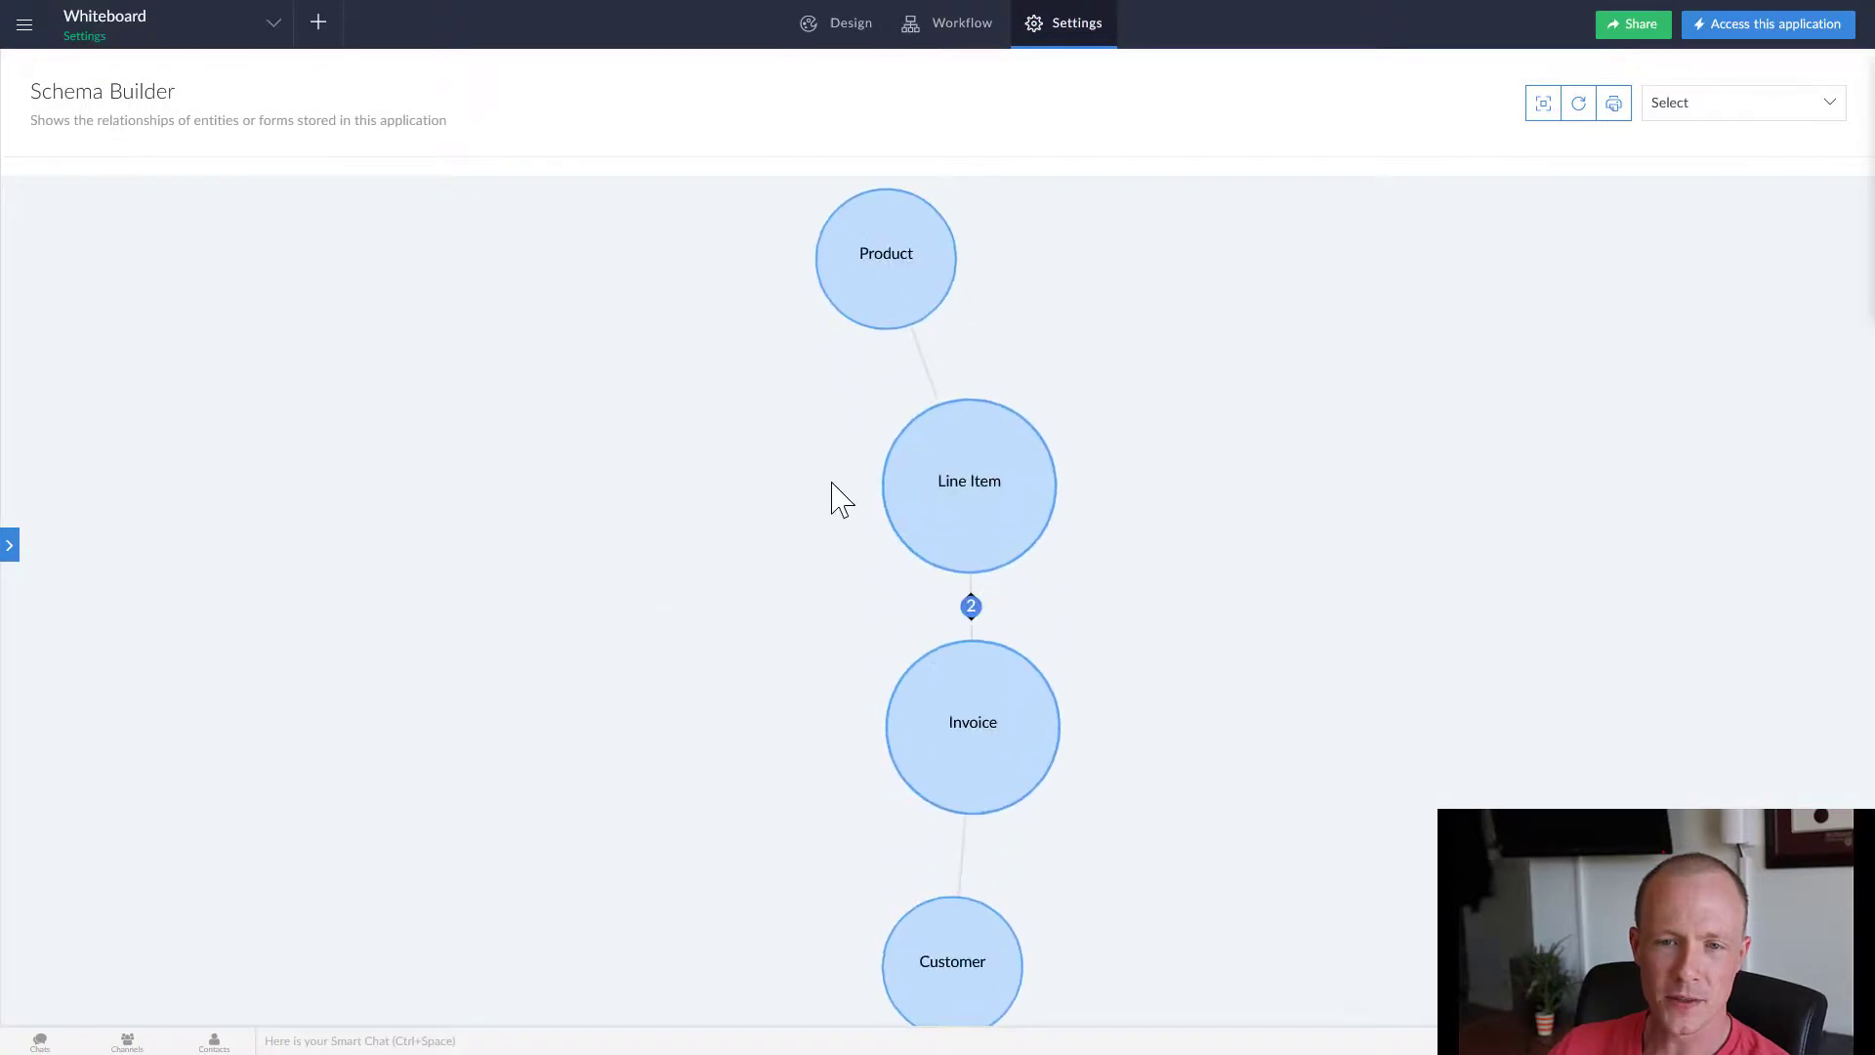
pyautogui.moveTo(959, 447)
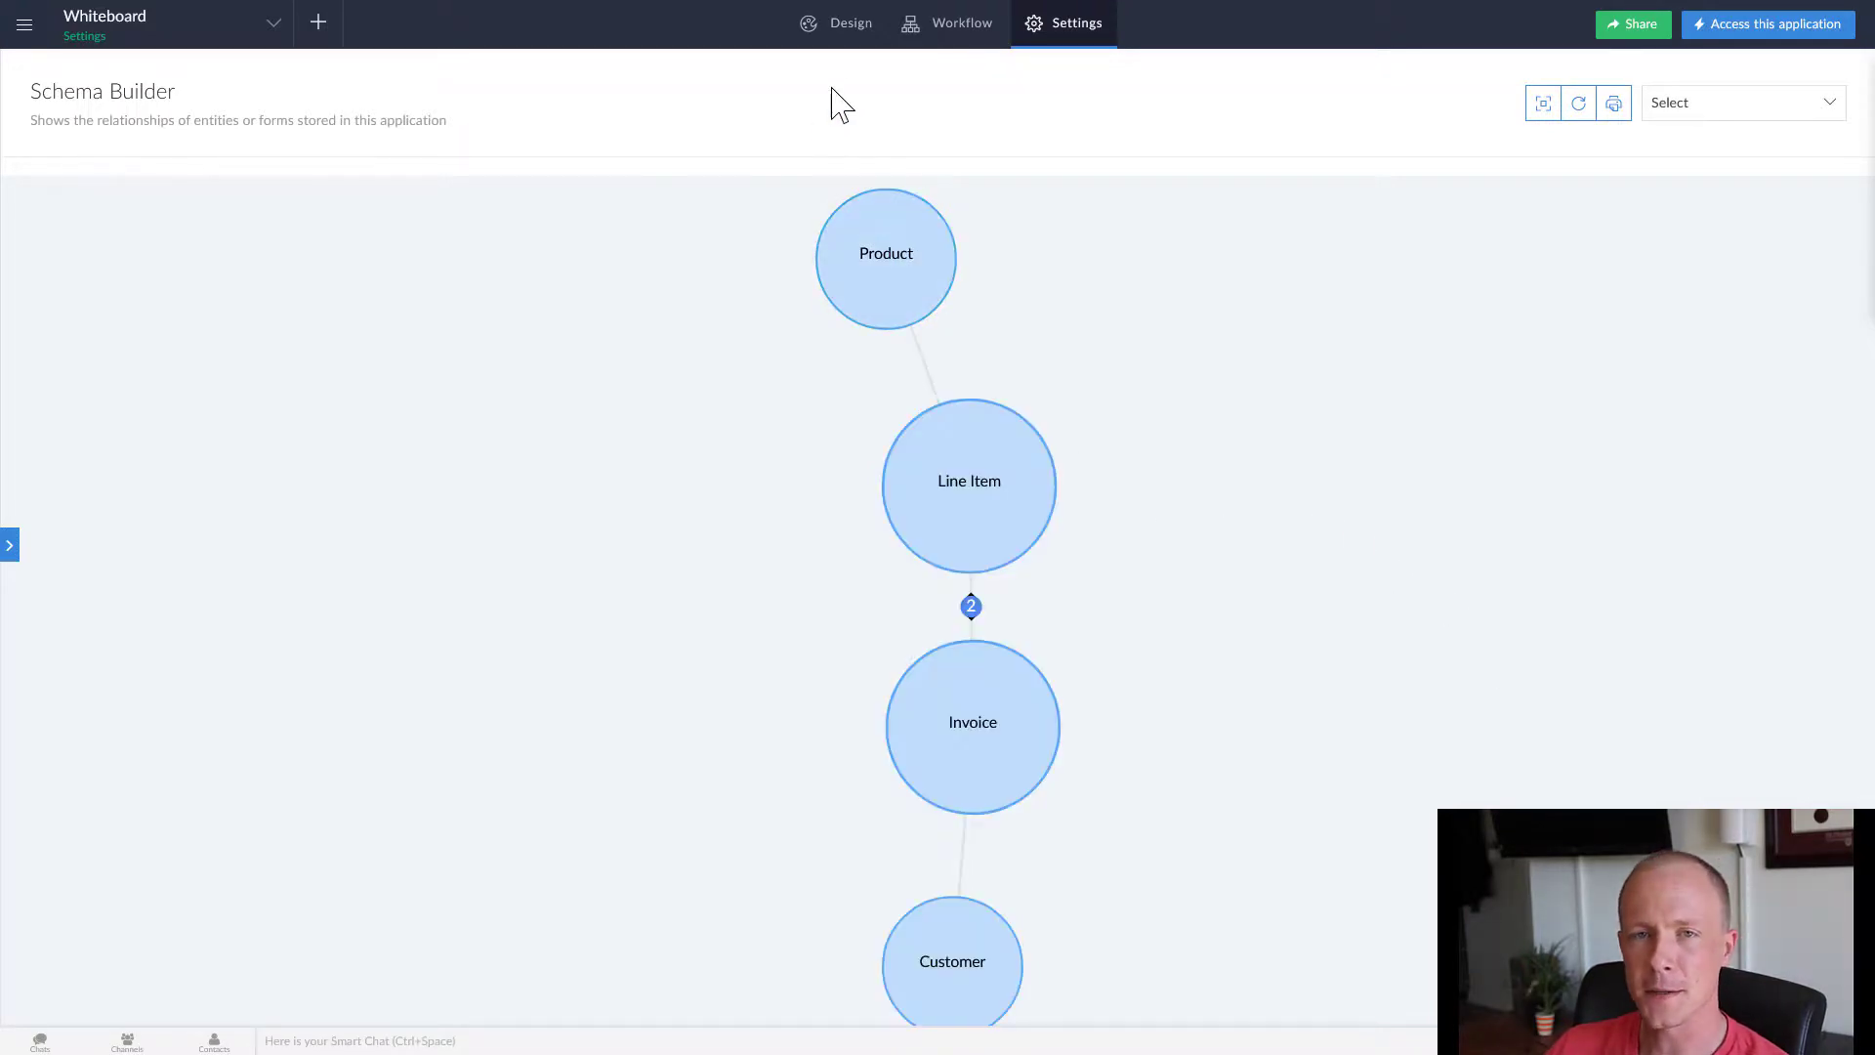
# Step: Return to the app design and open the Line Item form in the form builder
pyautogui.click(843, 44)
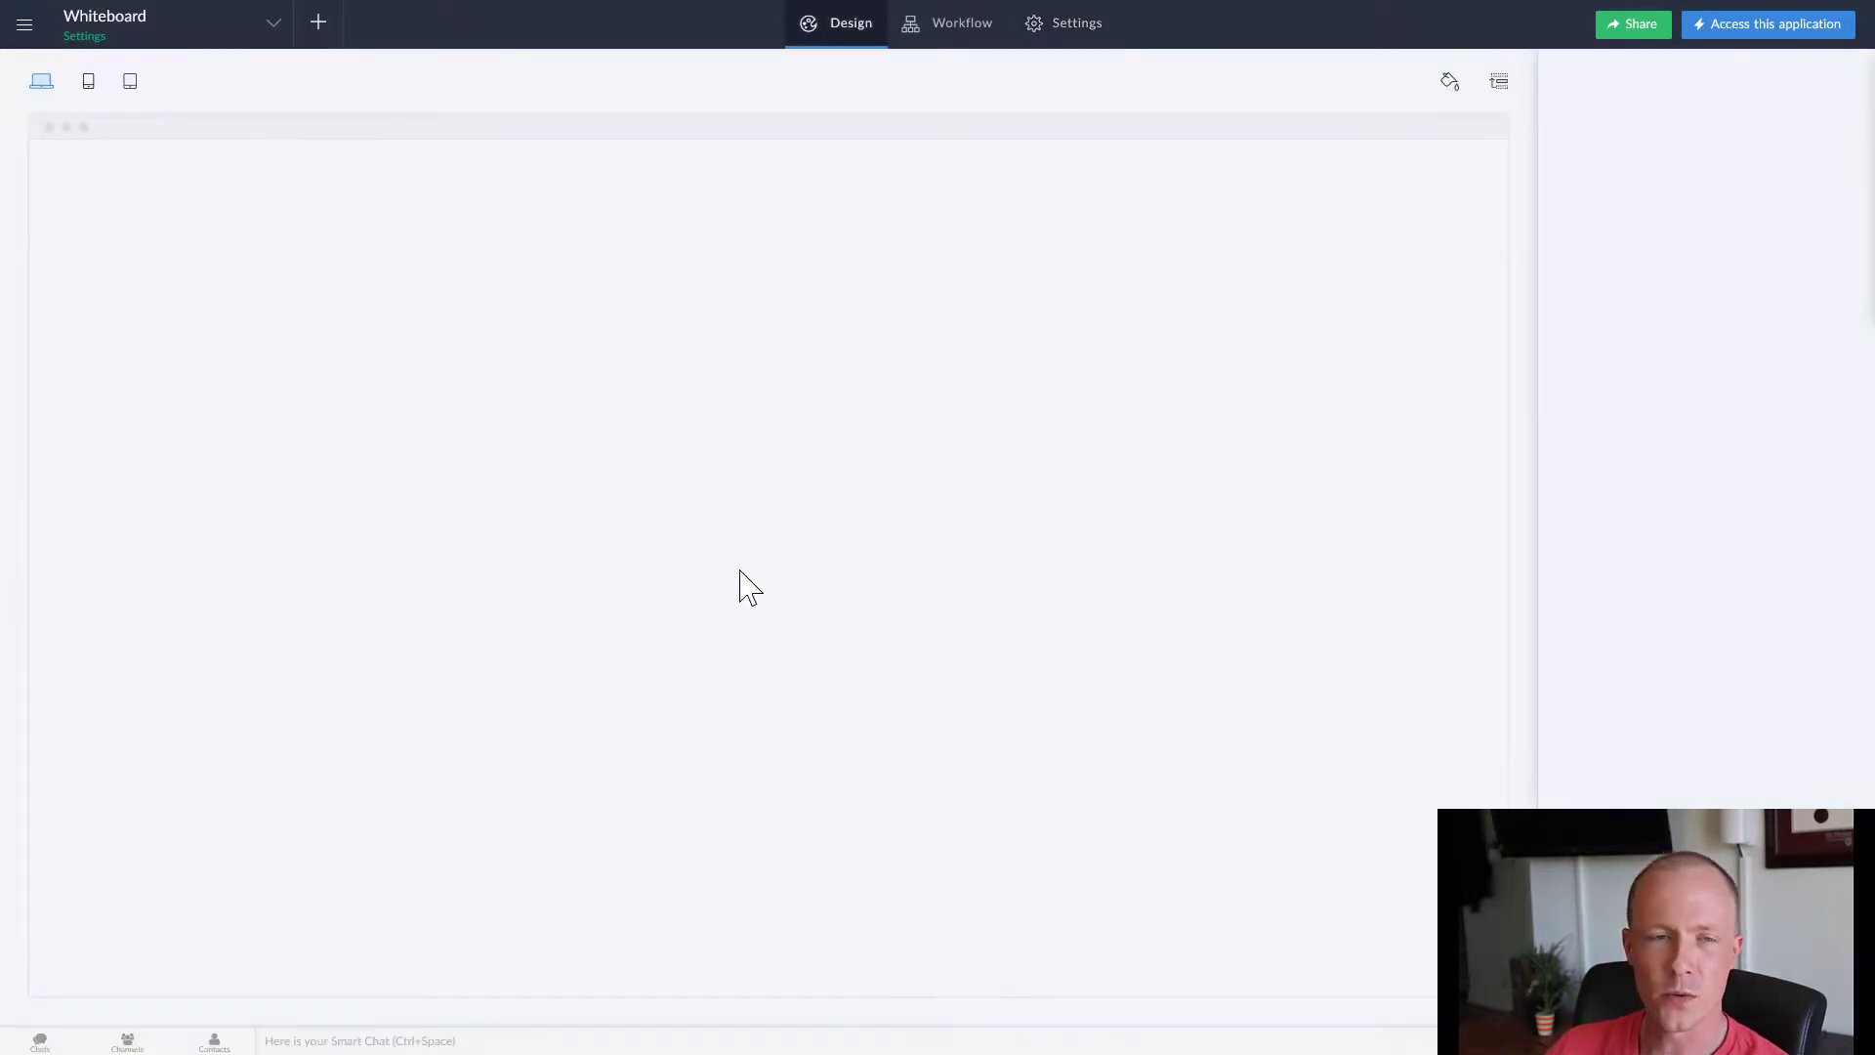
pyautogui.click(195, 328)
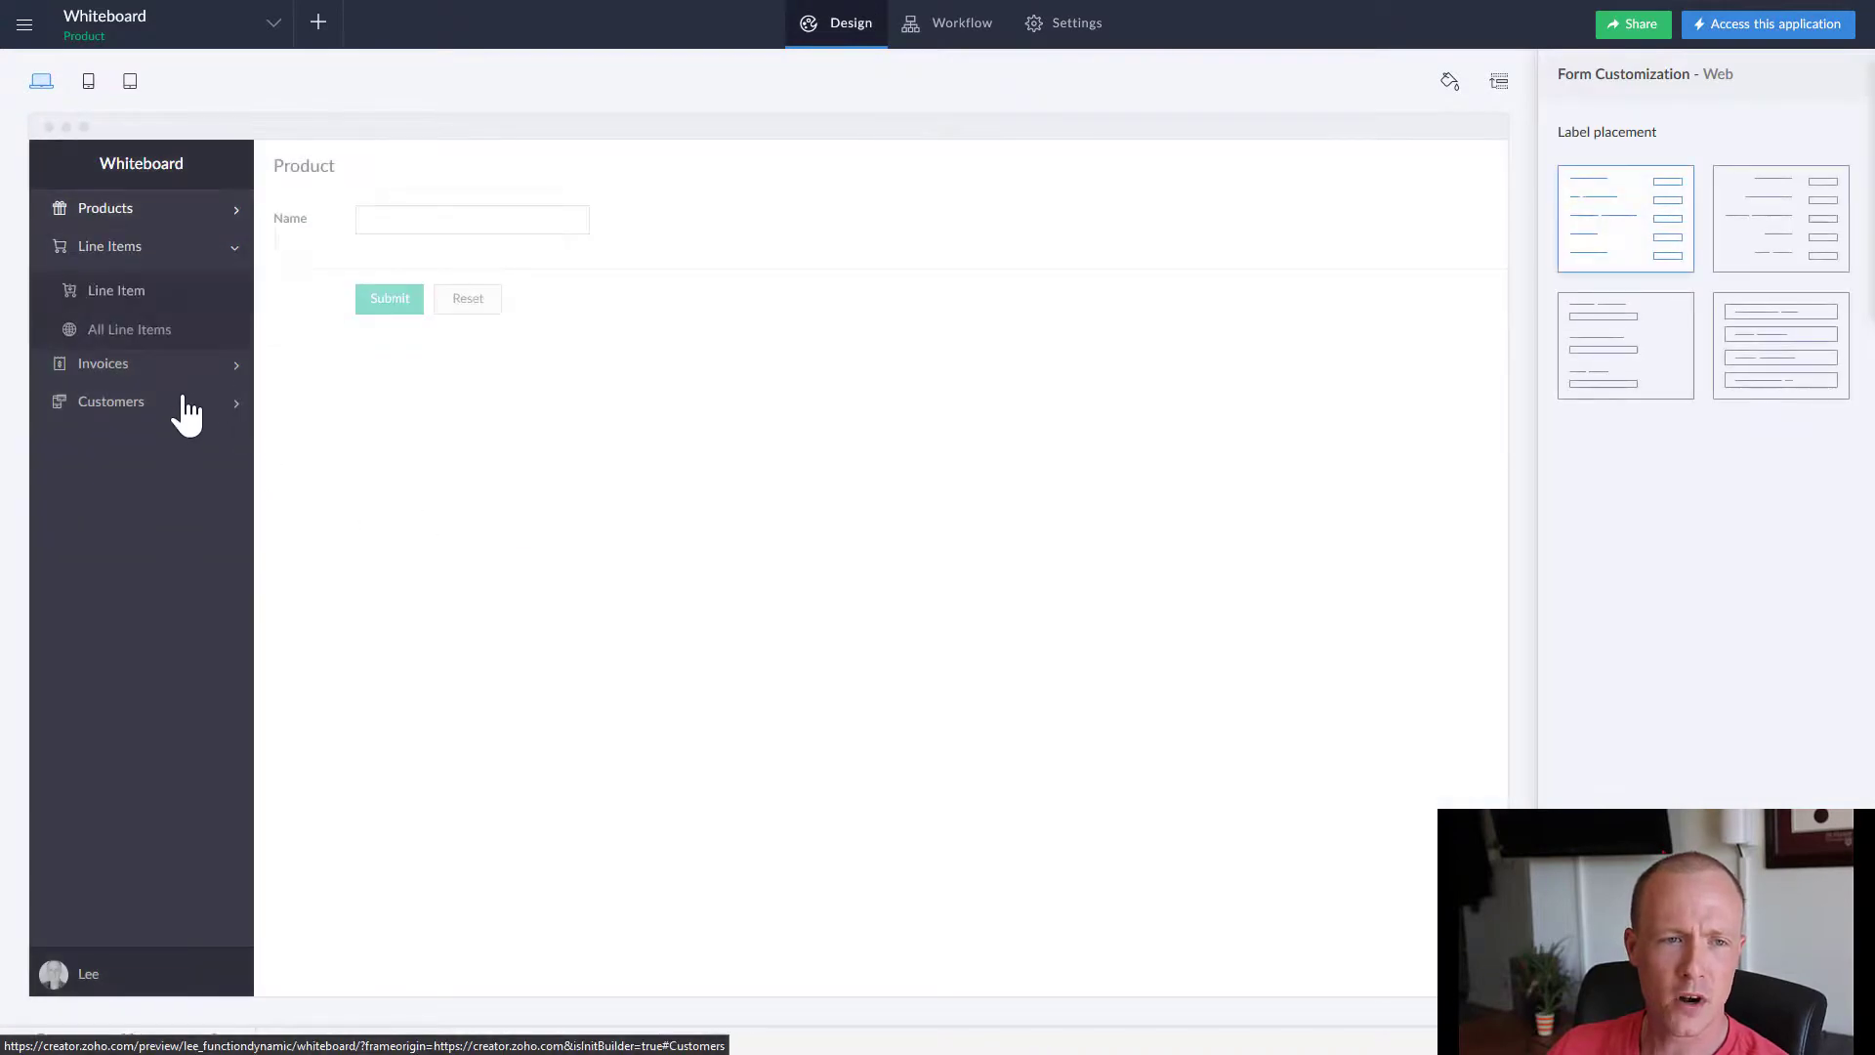
pyautogui.click(127, 286)
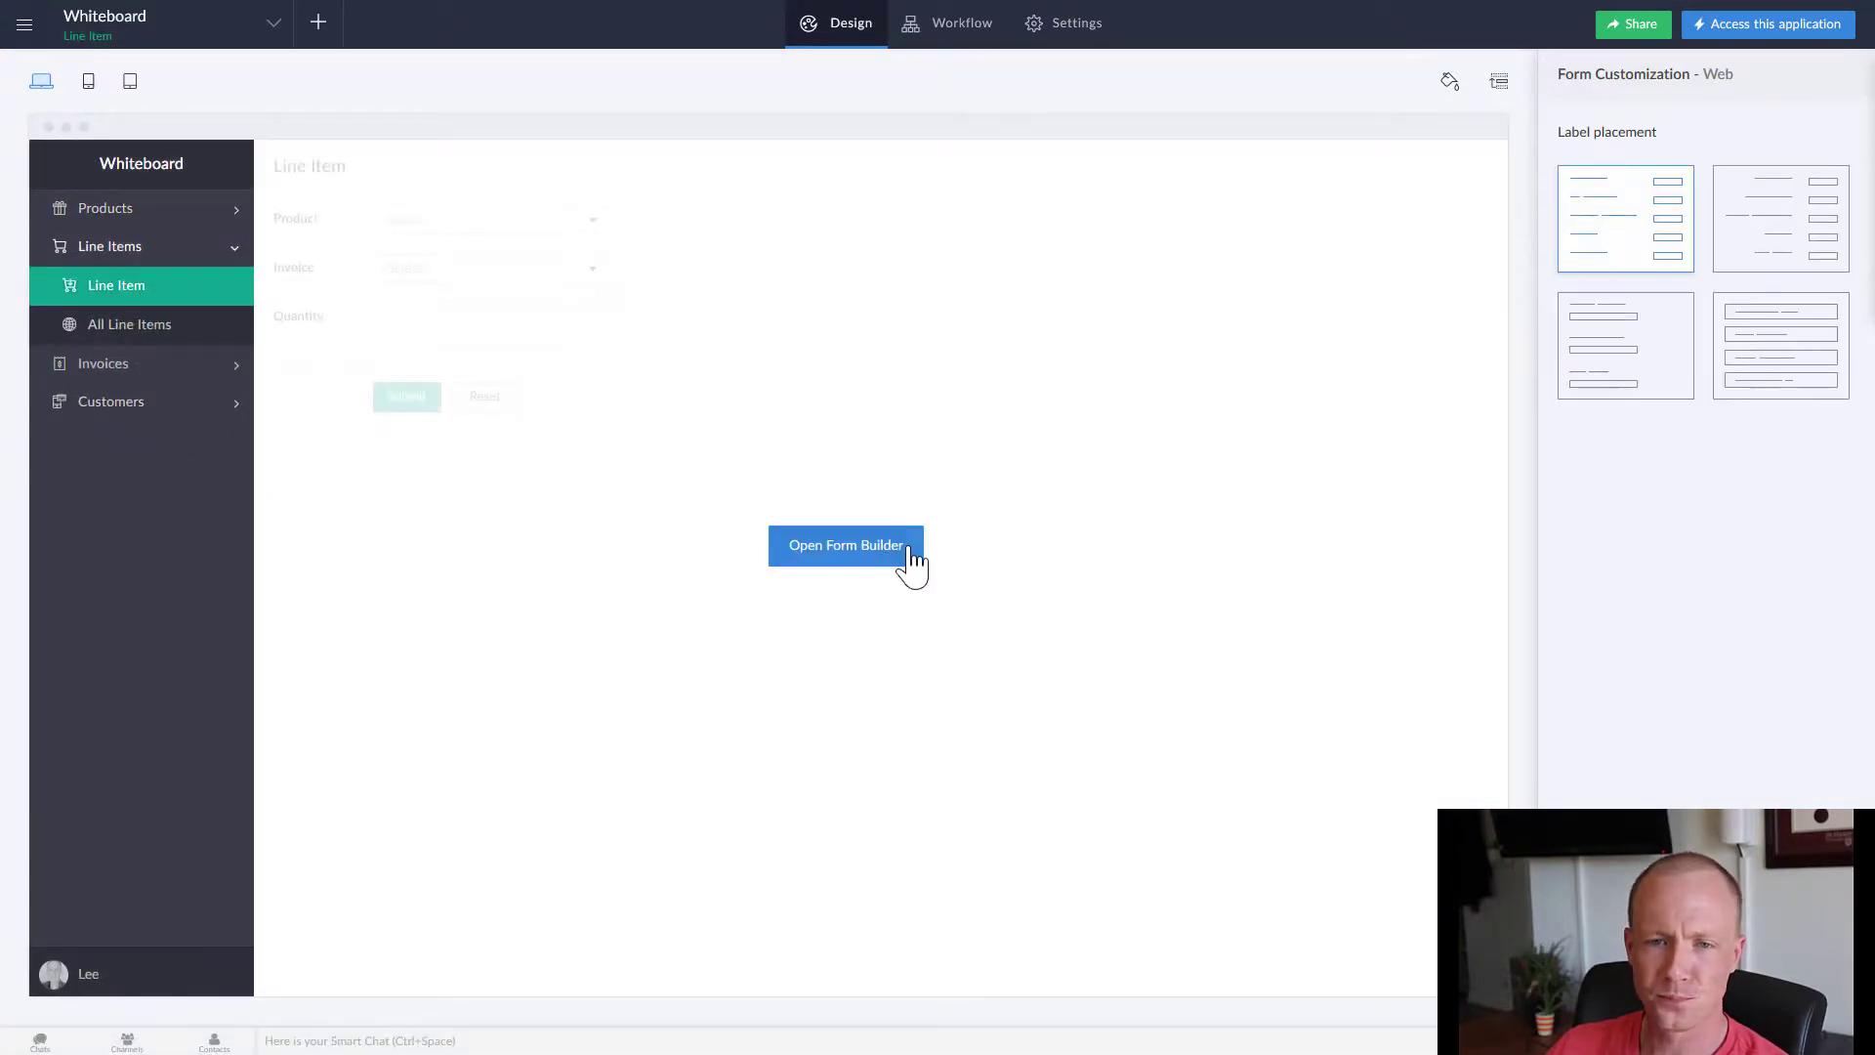
pyautogui.click(893, 544)
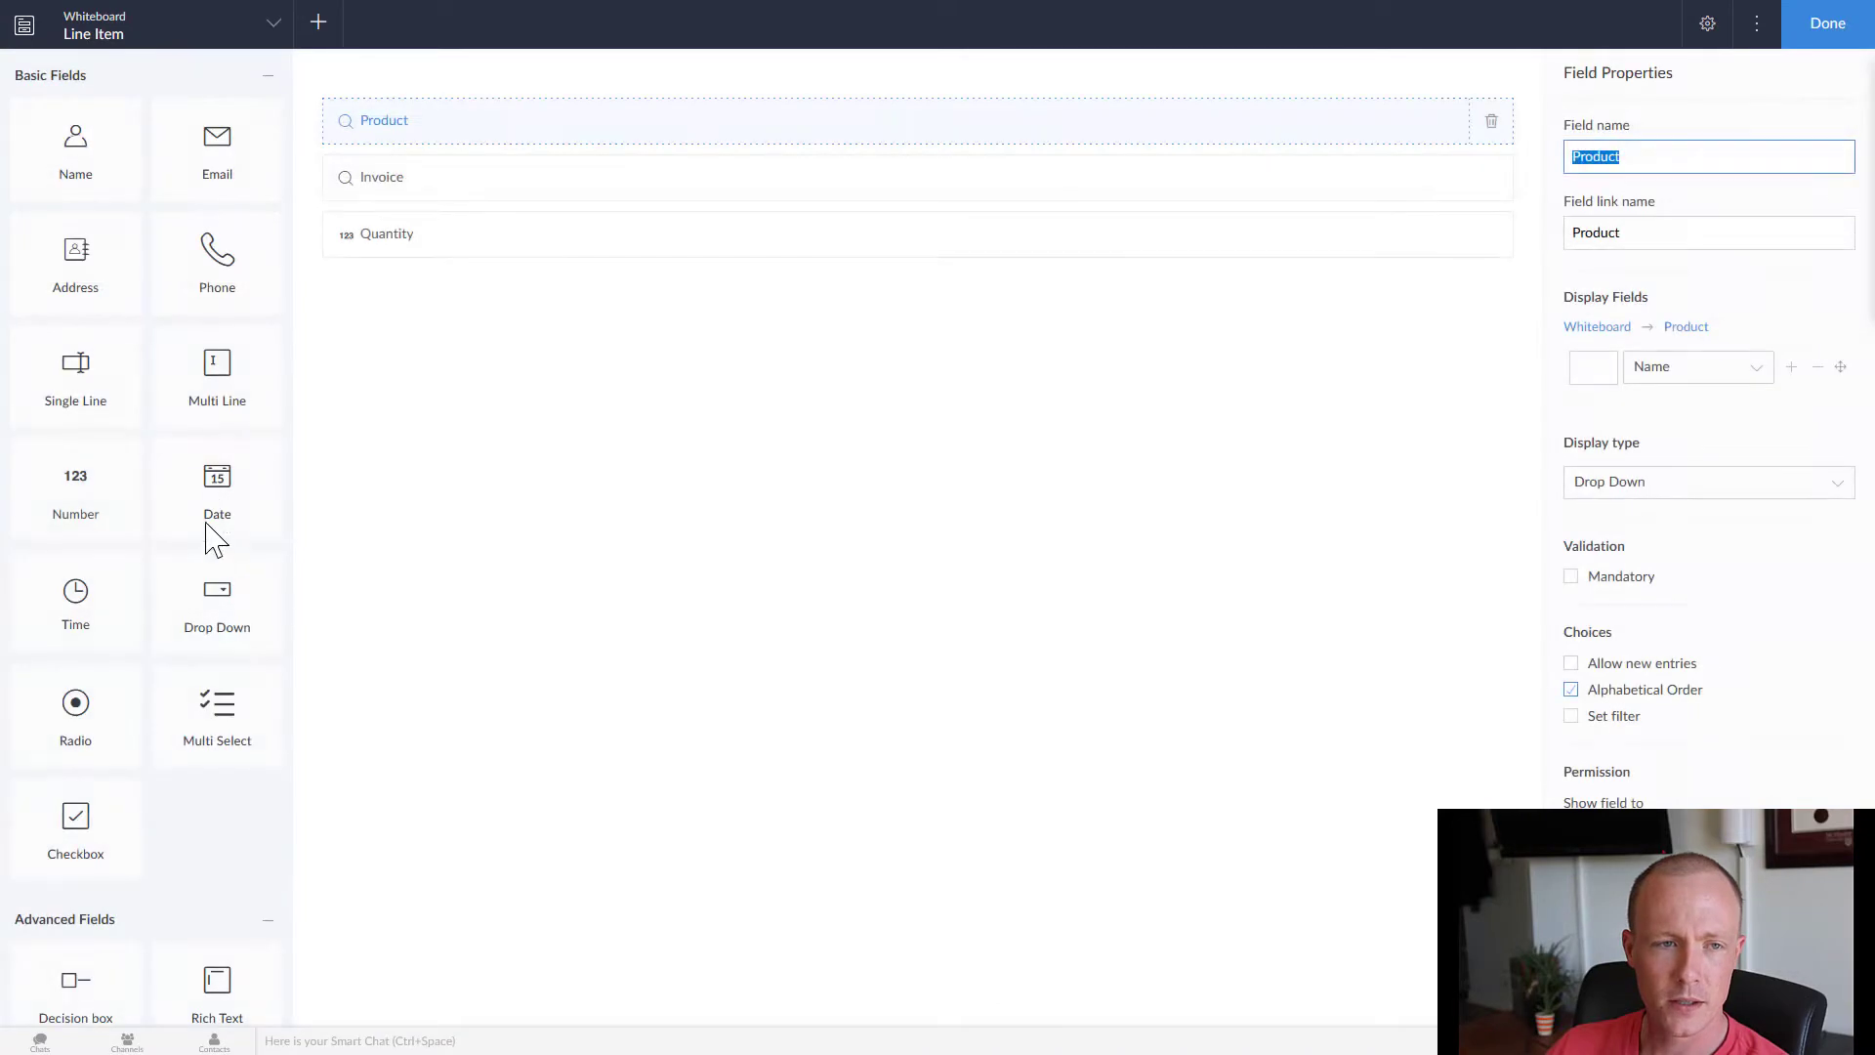
# Step: Add a drop-down Lookup field to the Customer form's Name between Invoice and Quantity
pyautogui.scroll(-2, 195, 601)
pyautogui.scroll(-6, 195, 601)
pyautogui.moveTo(209, 695); pyautogui.dragTo(469, 232)
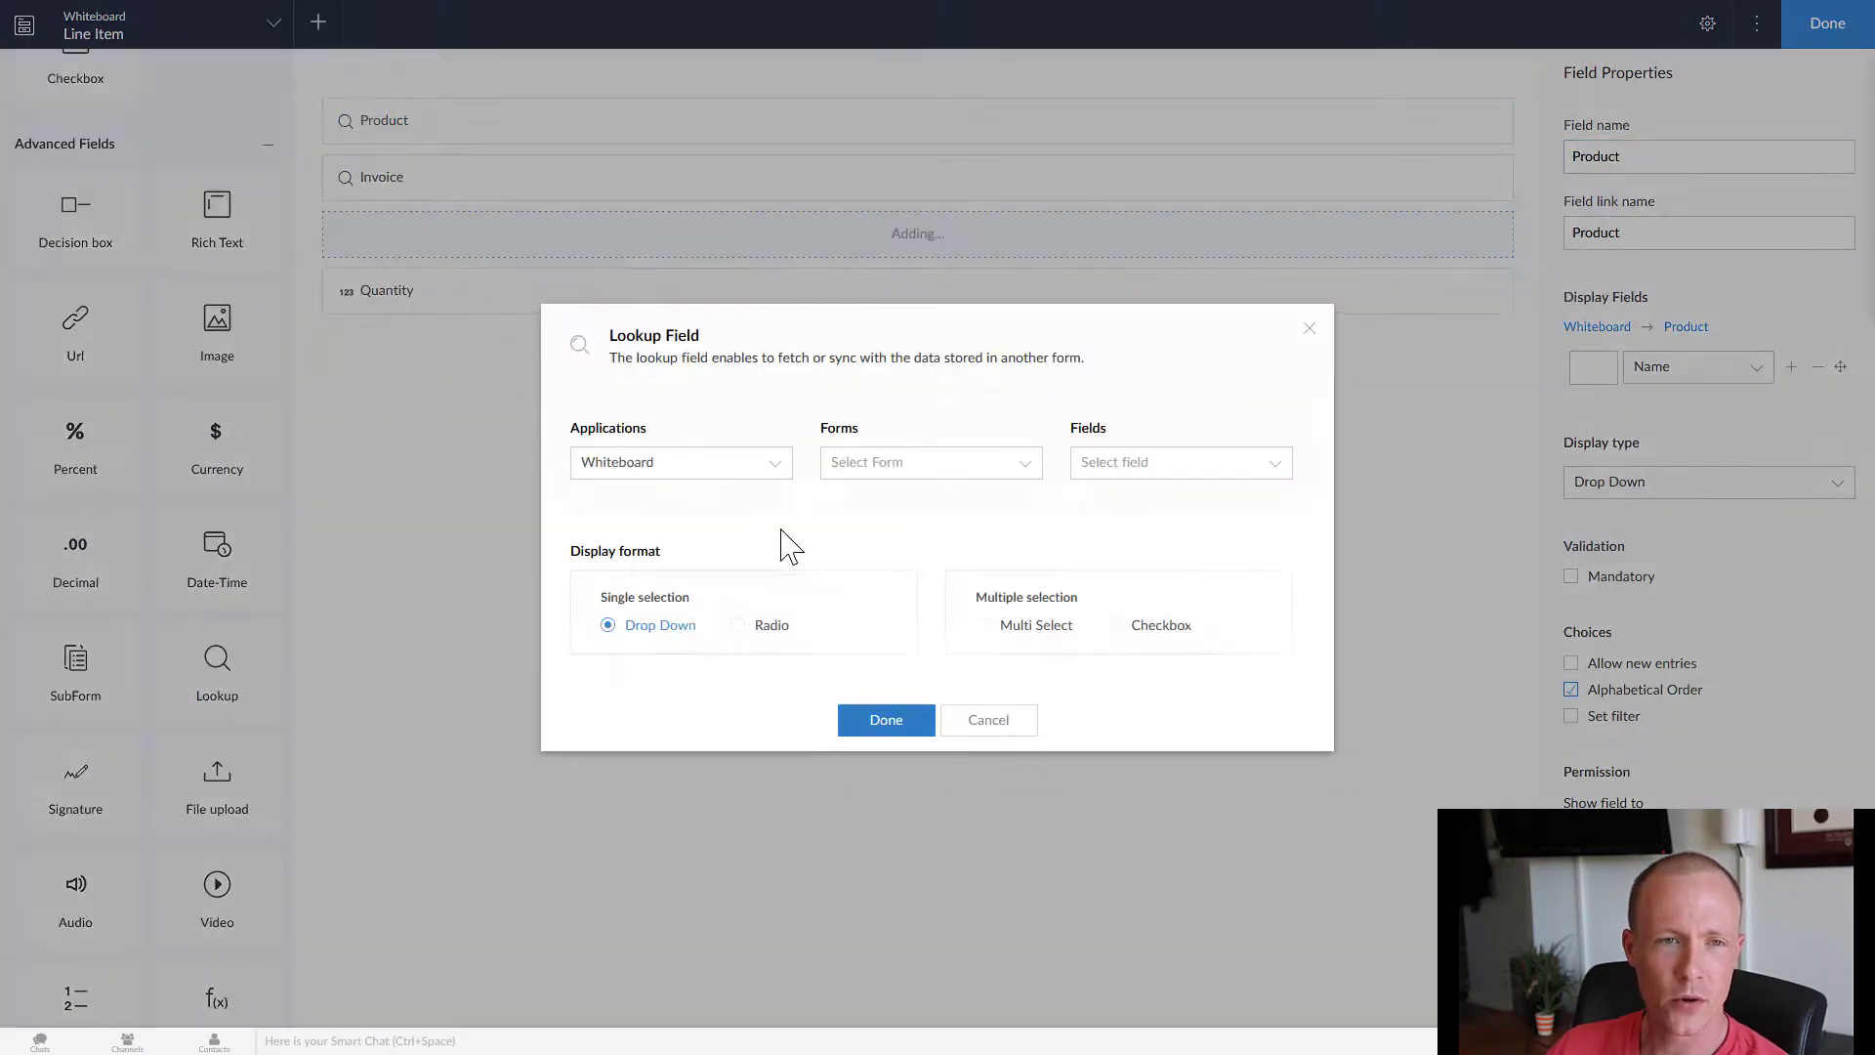
pyautogui.click(943, 469)
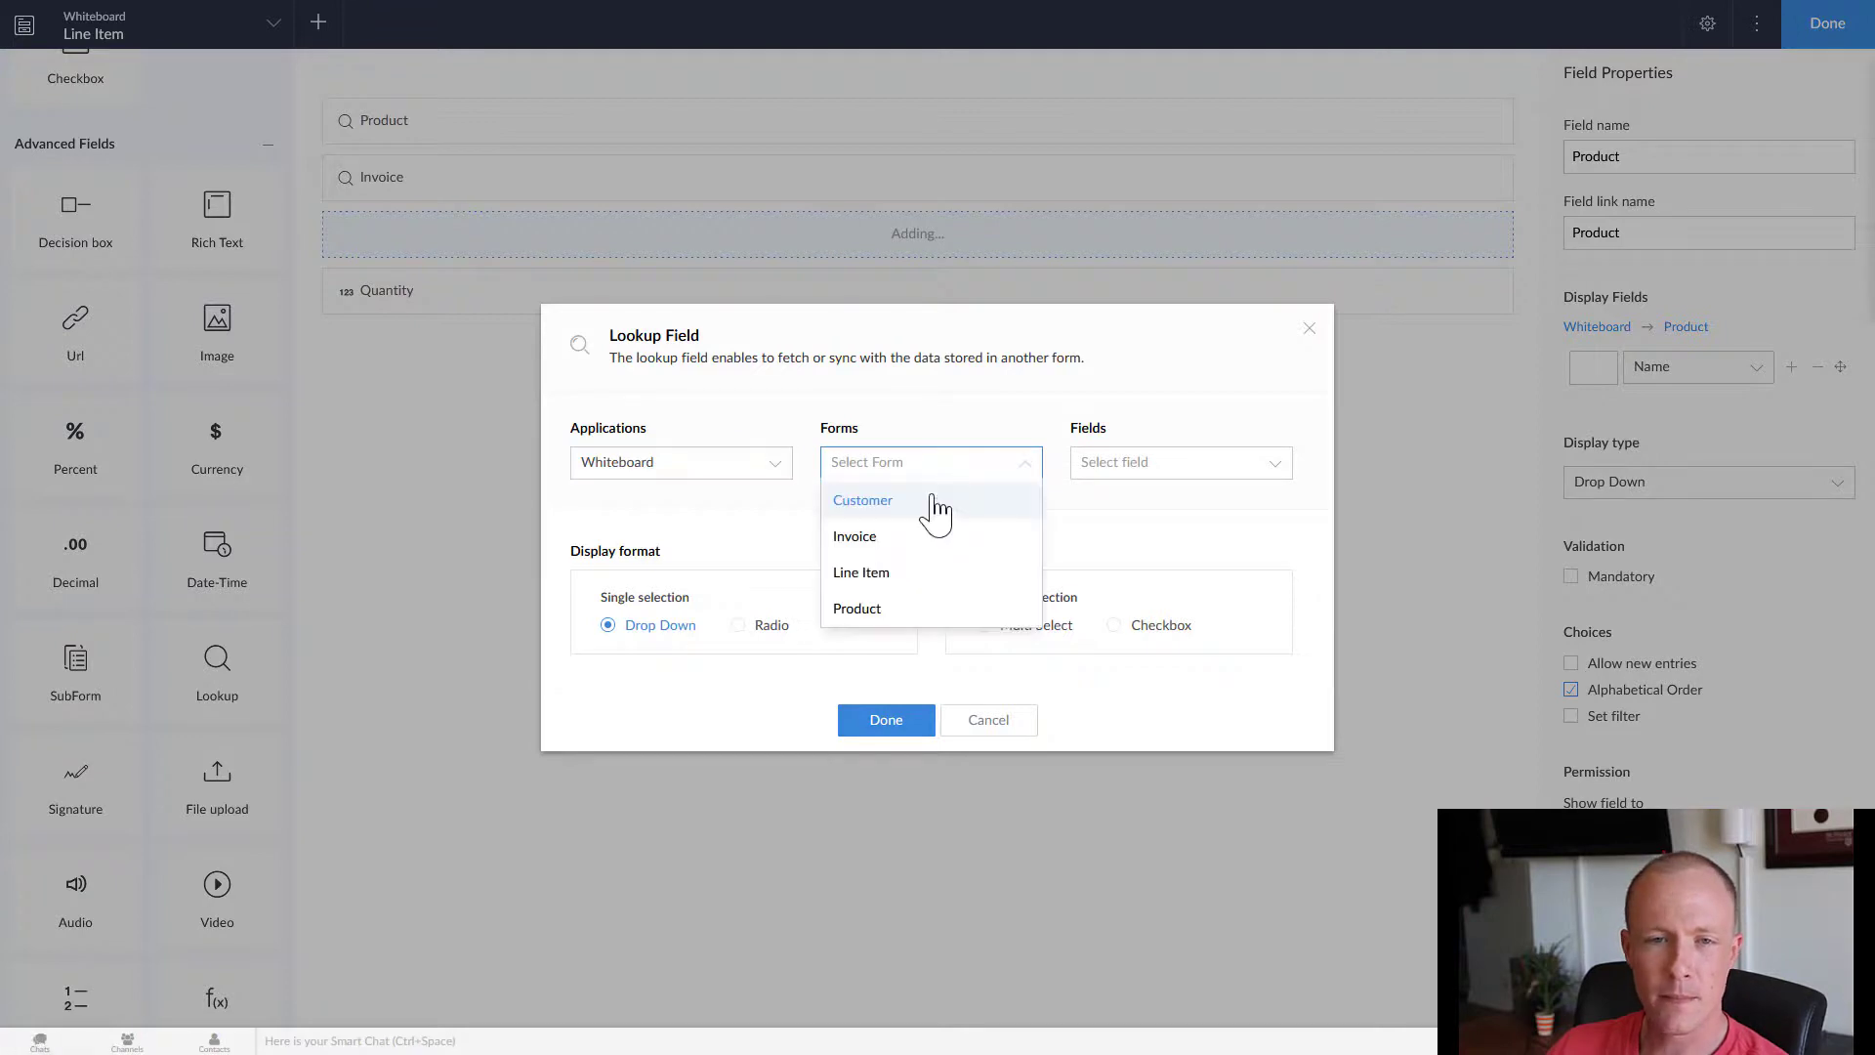
pyautogui.click(923, 503)
pyautogui.click(1189, 469)
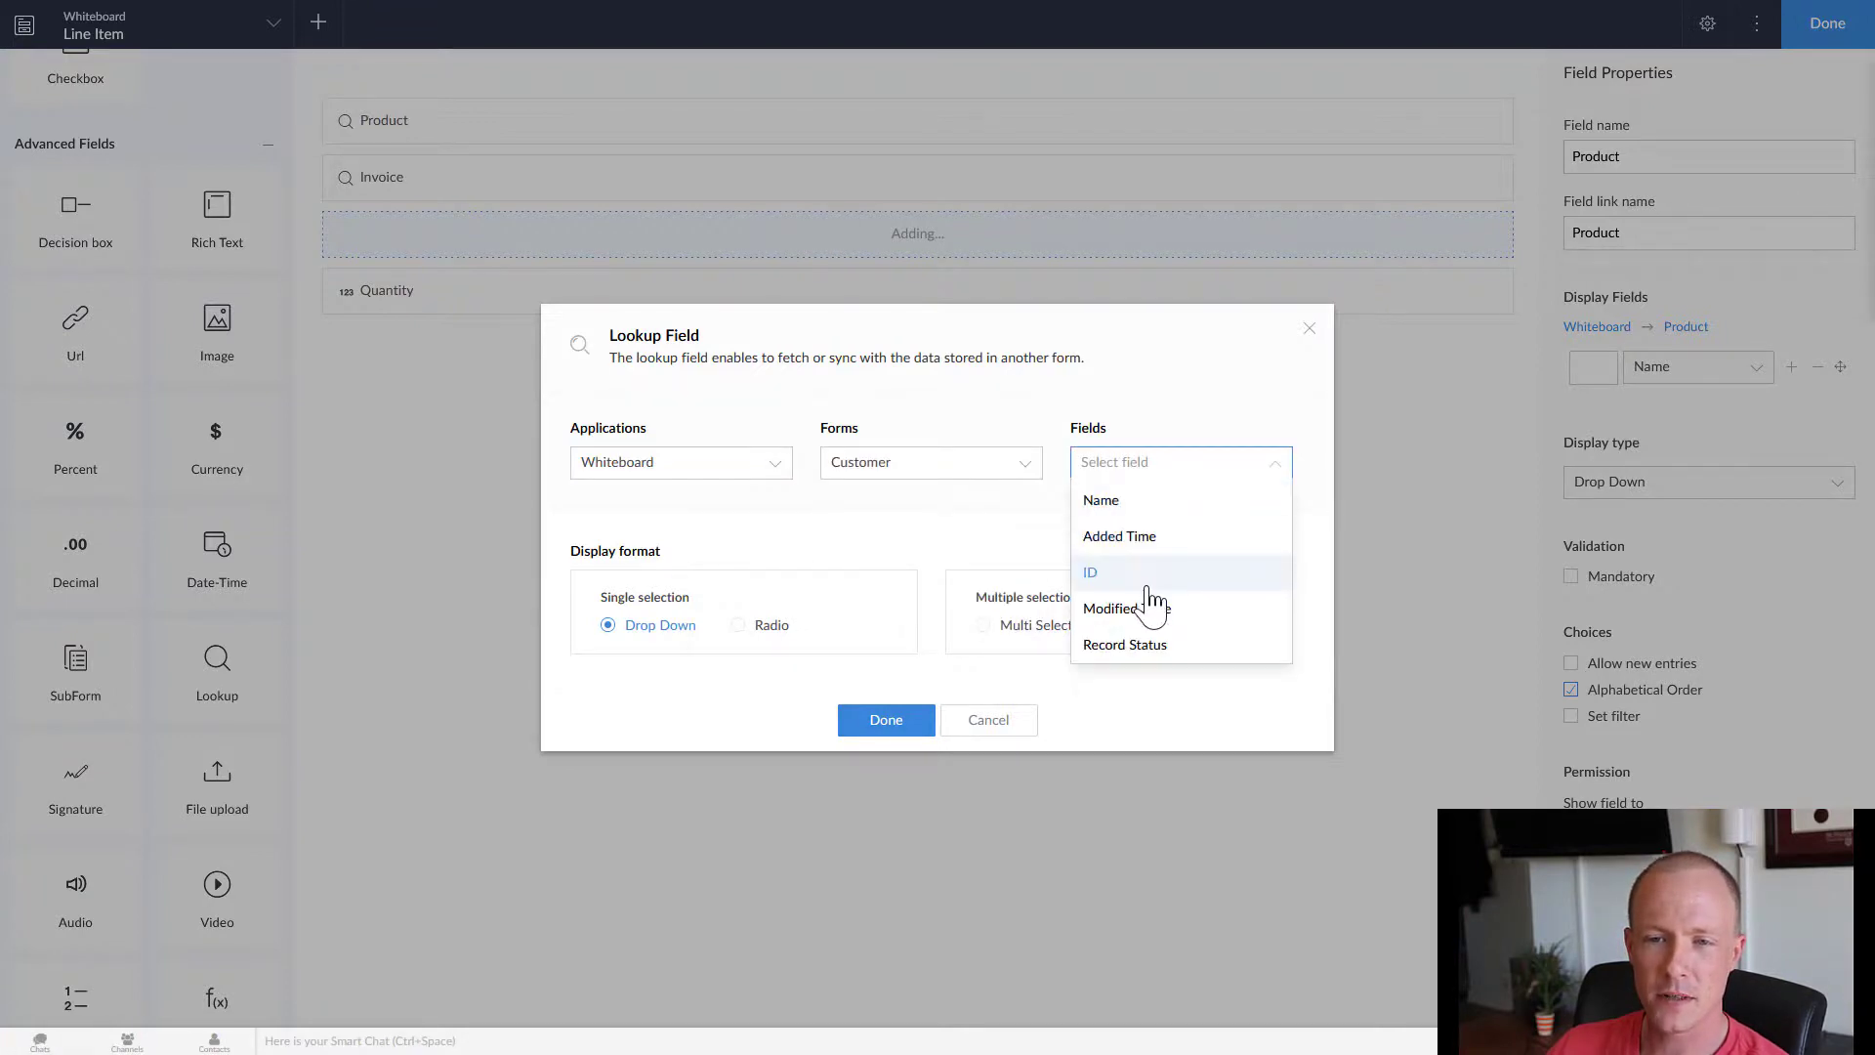
pyautogui.click(1114, 500)
pyautogui.click(886, 774)
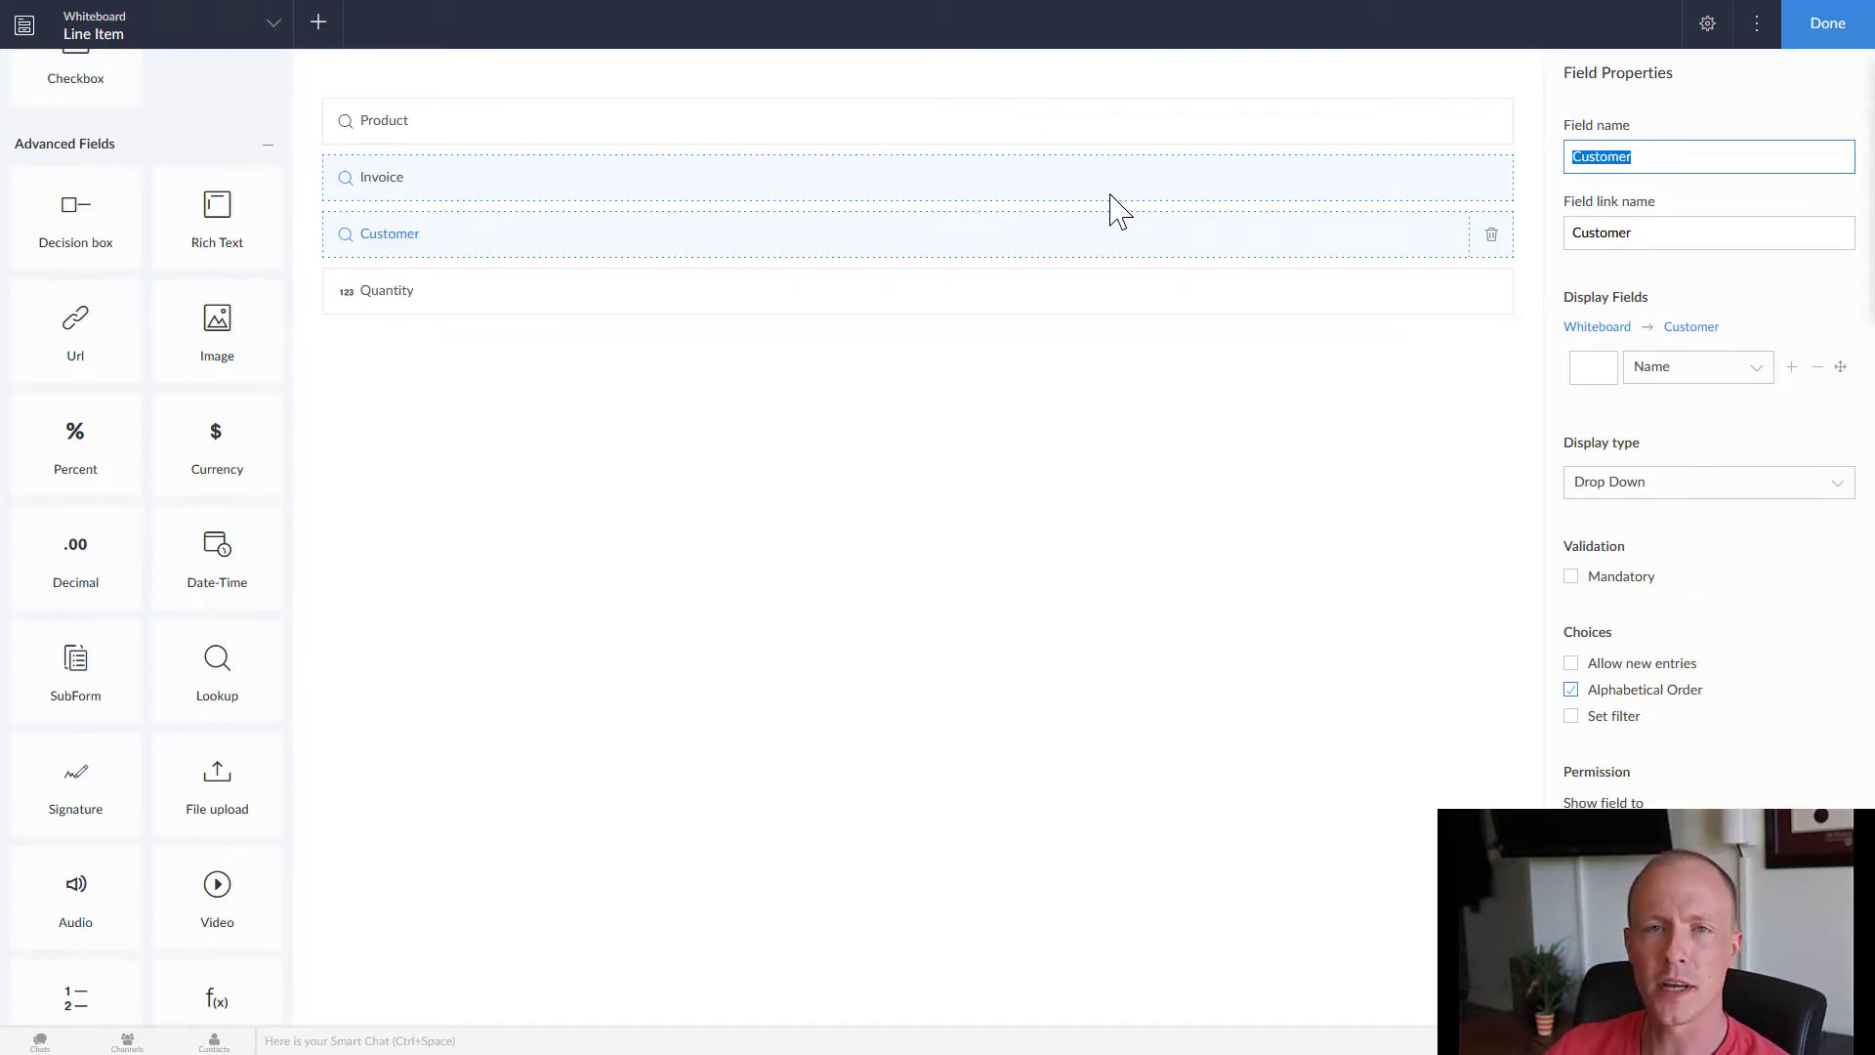
# Step: Delete the existing Invoice lookup field from the Line Item form
pyautogui.click(796, 192)
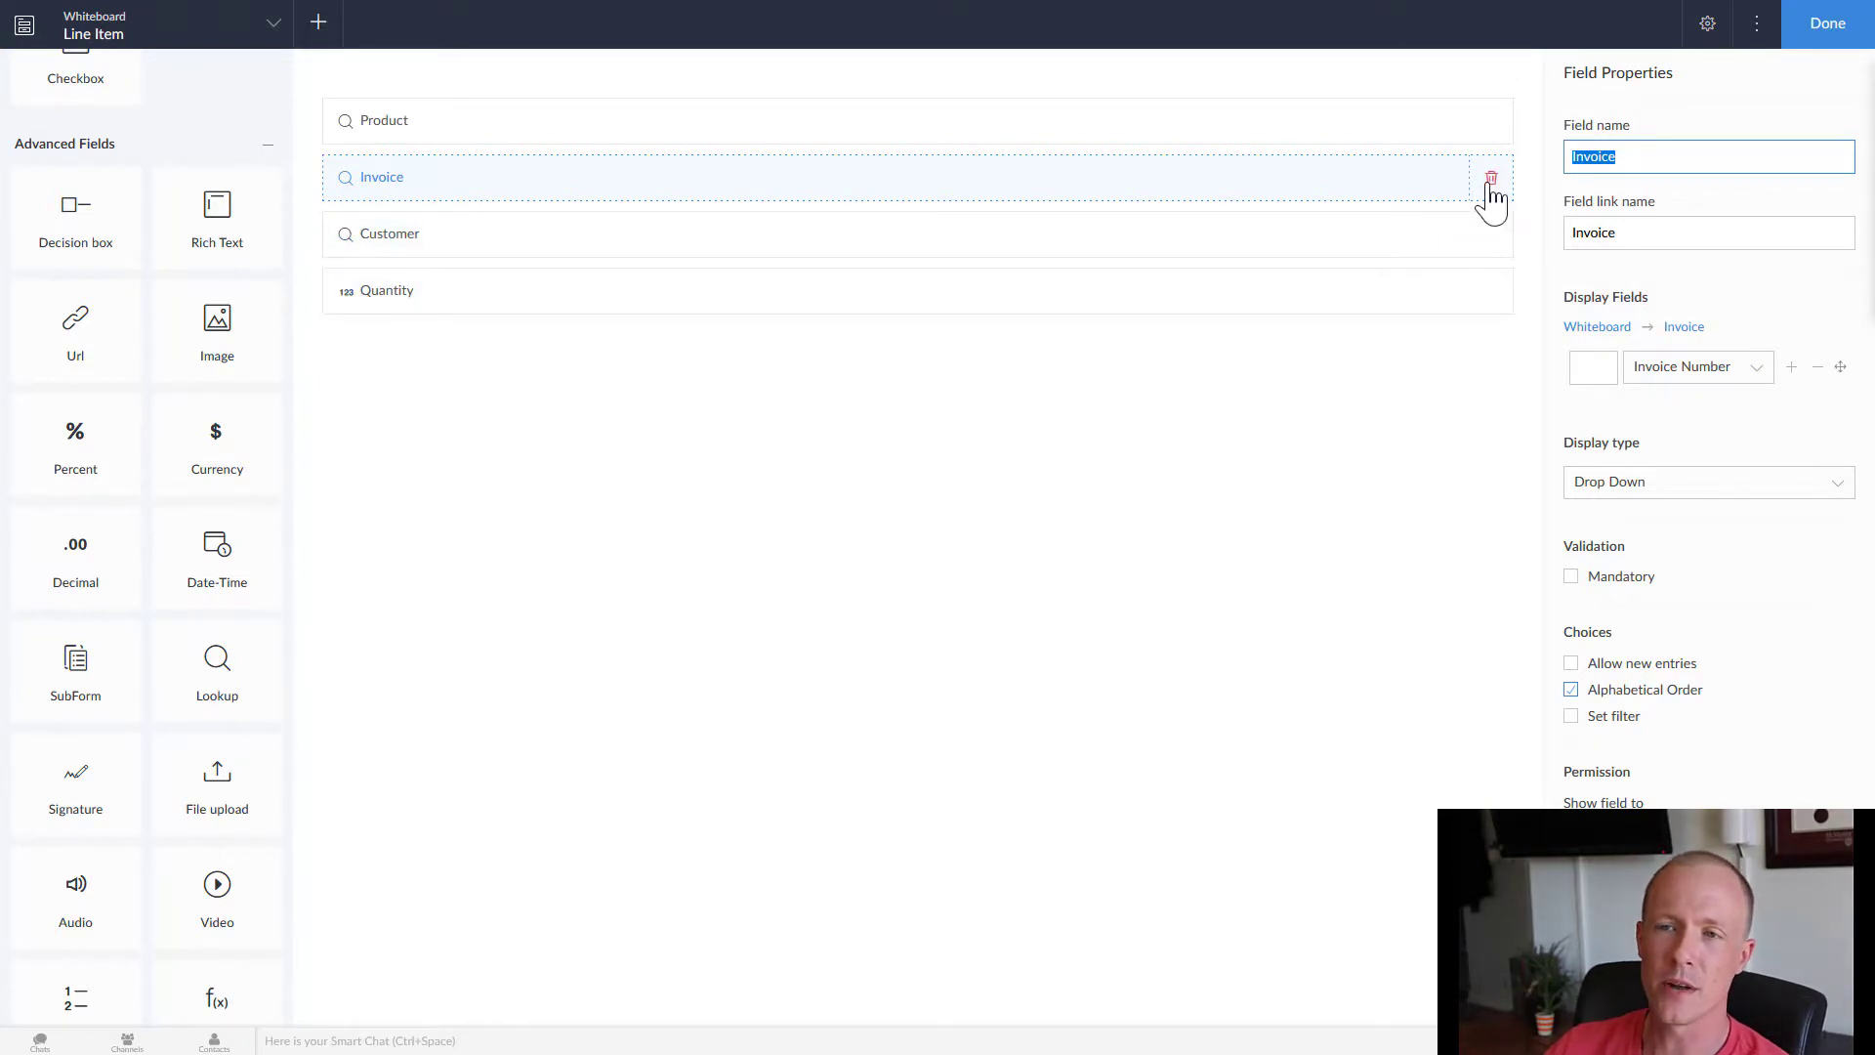
pyautogui.click(1491, 179)
pyautogui.click(879, 592)
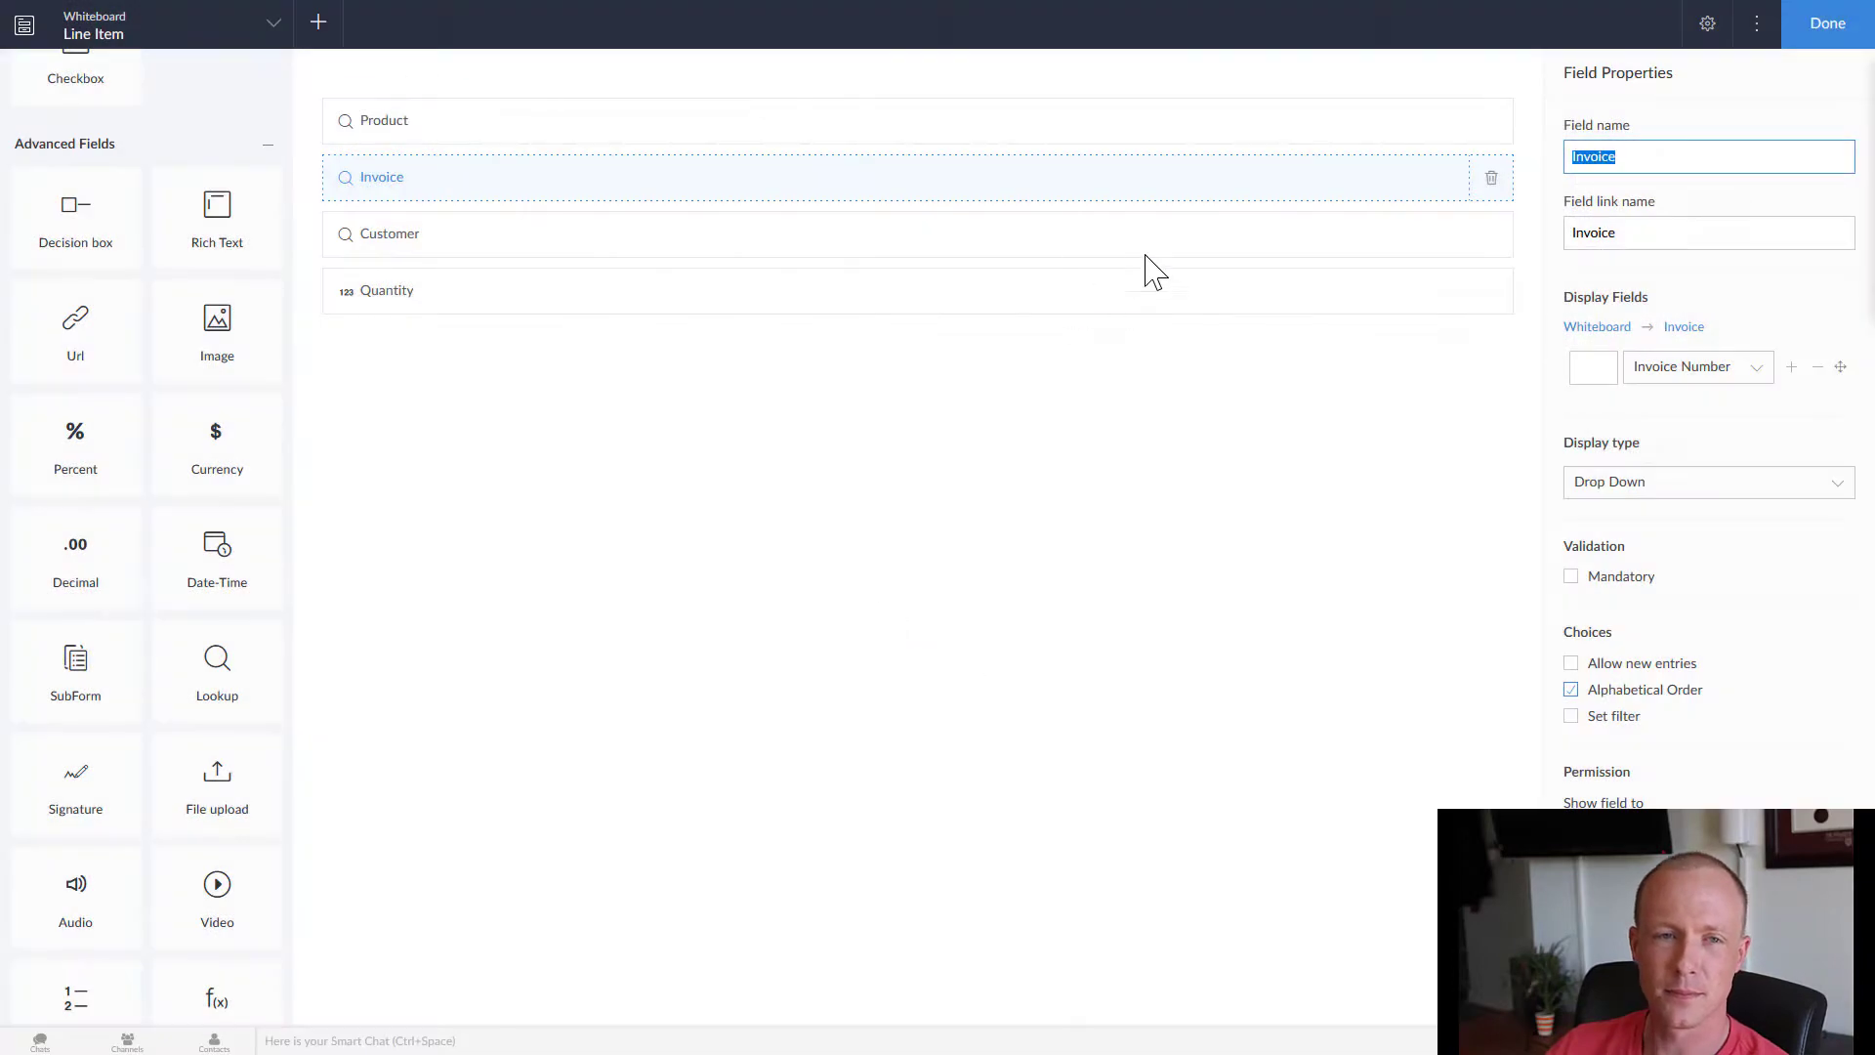
# Step: Add a new Lookup field between Product and Customer that references the Invoice form's Invoice Number
pyautogui.moveTo(215, 672); pyautogui.dragTo(495, 186)
pyautogui.click(983, 470)
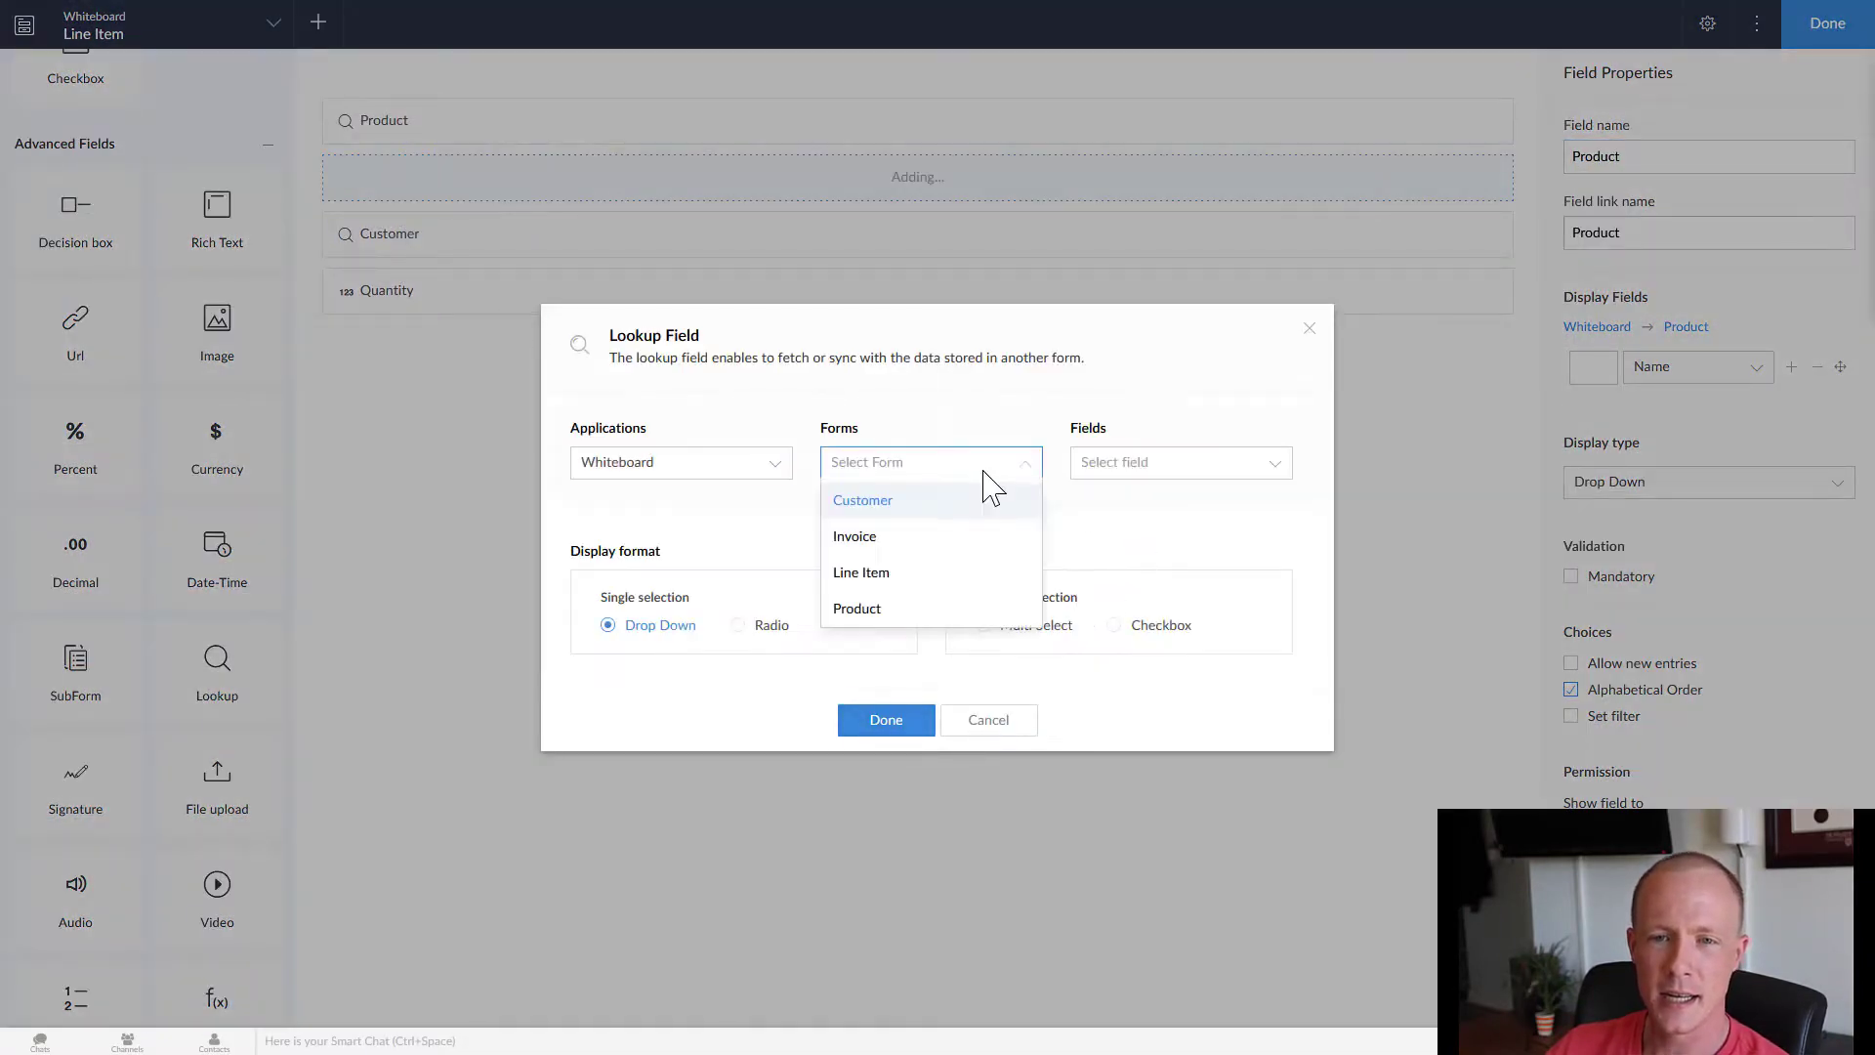
pyautogui.click(924, 540)
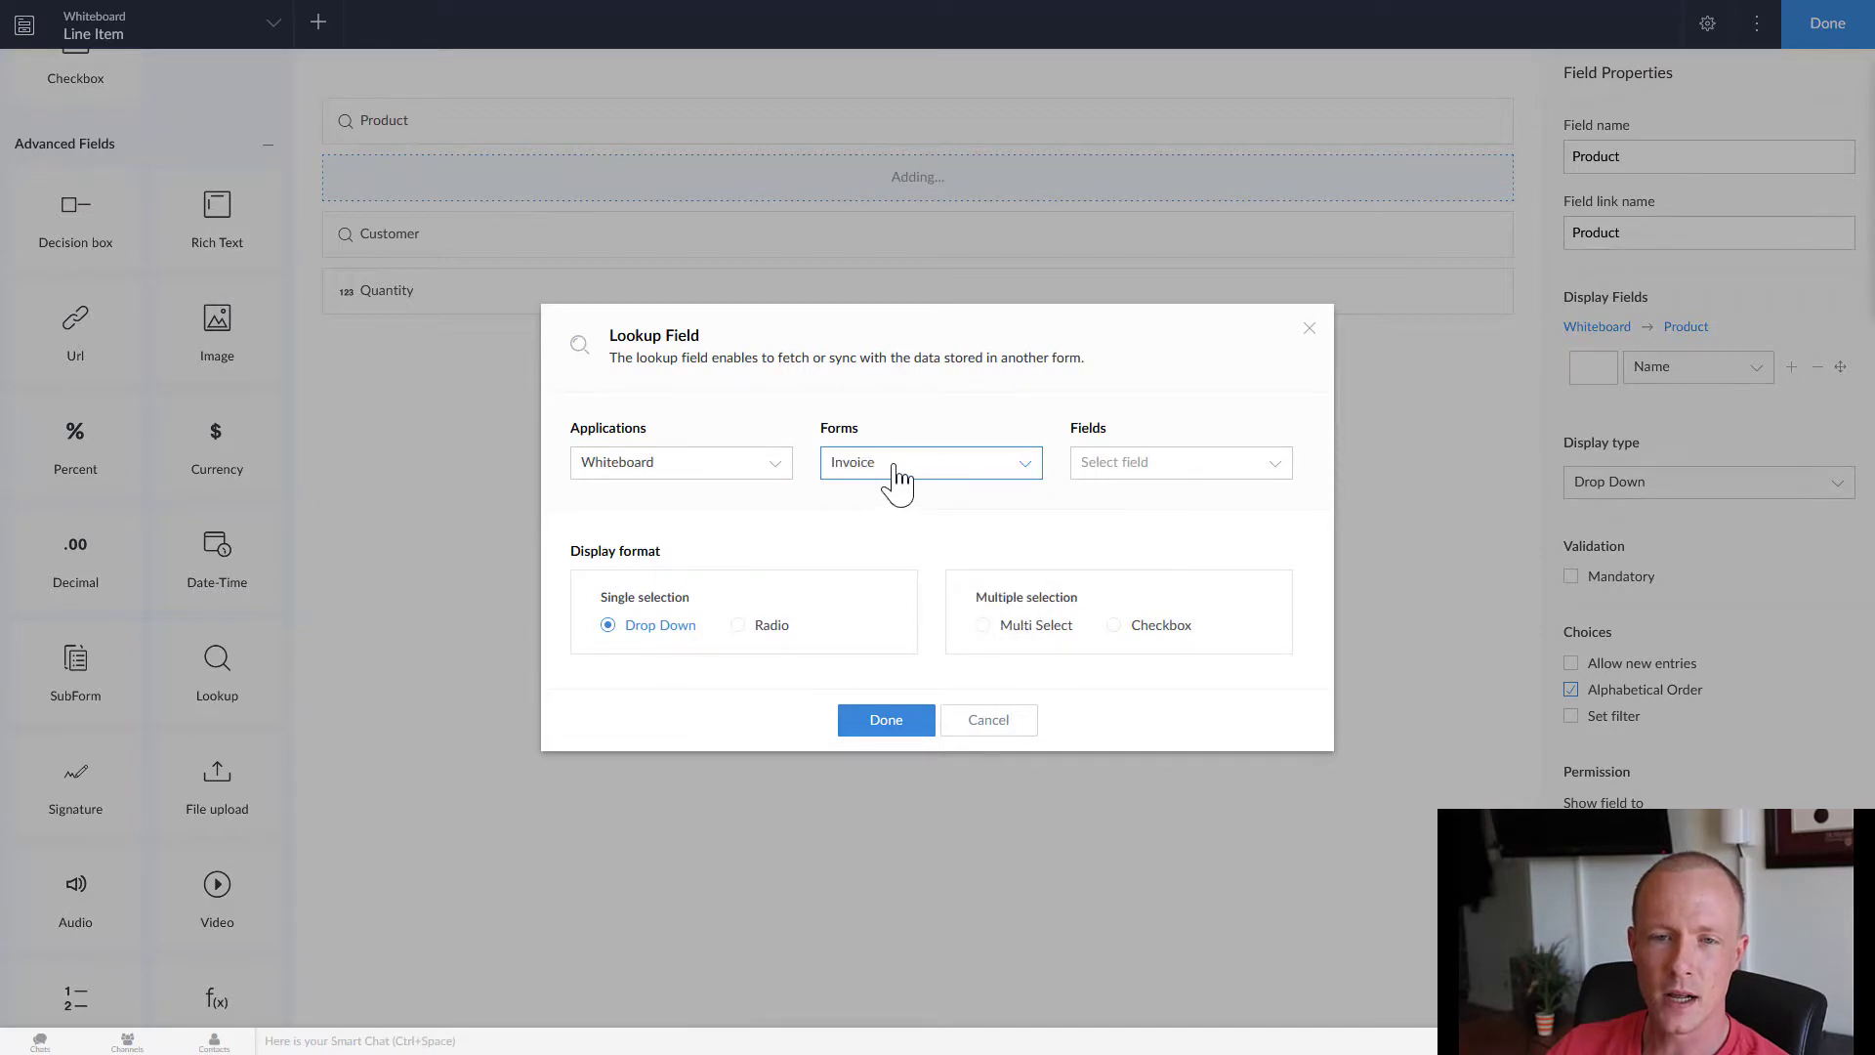
pyautogui.click(1124, 462)
pyautogui.click(1134, 535)
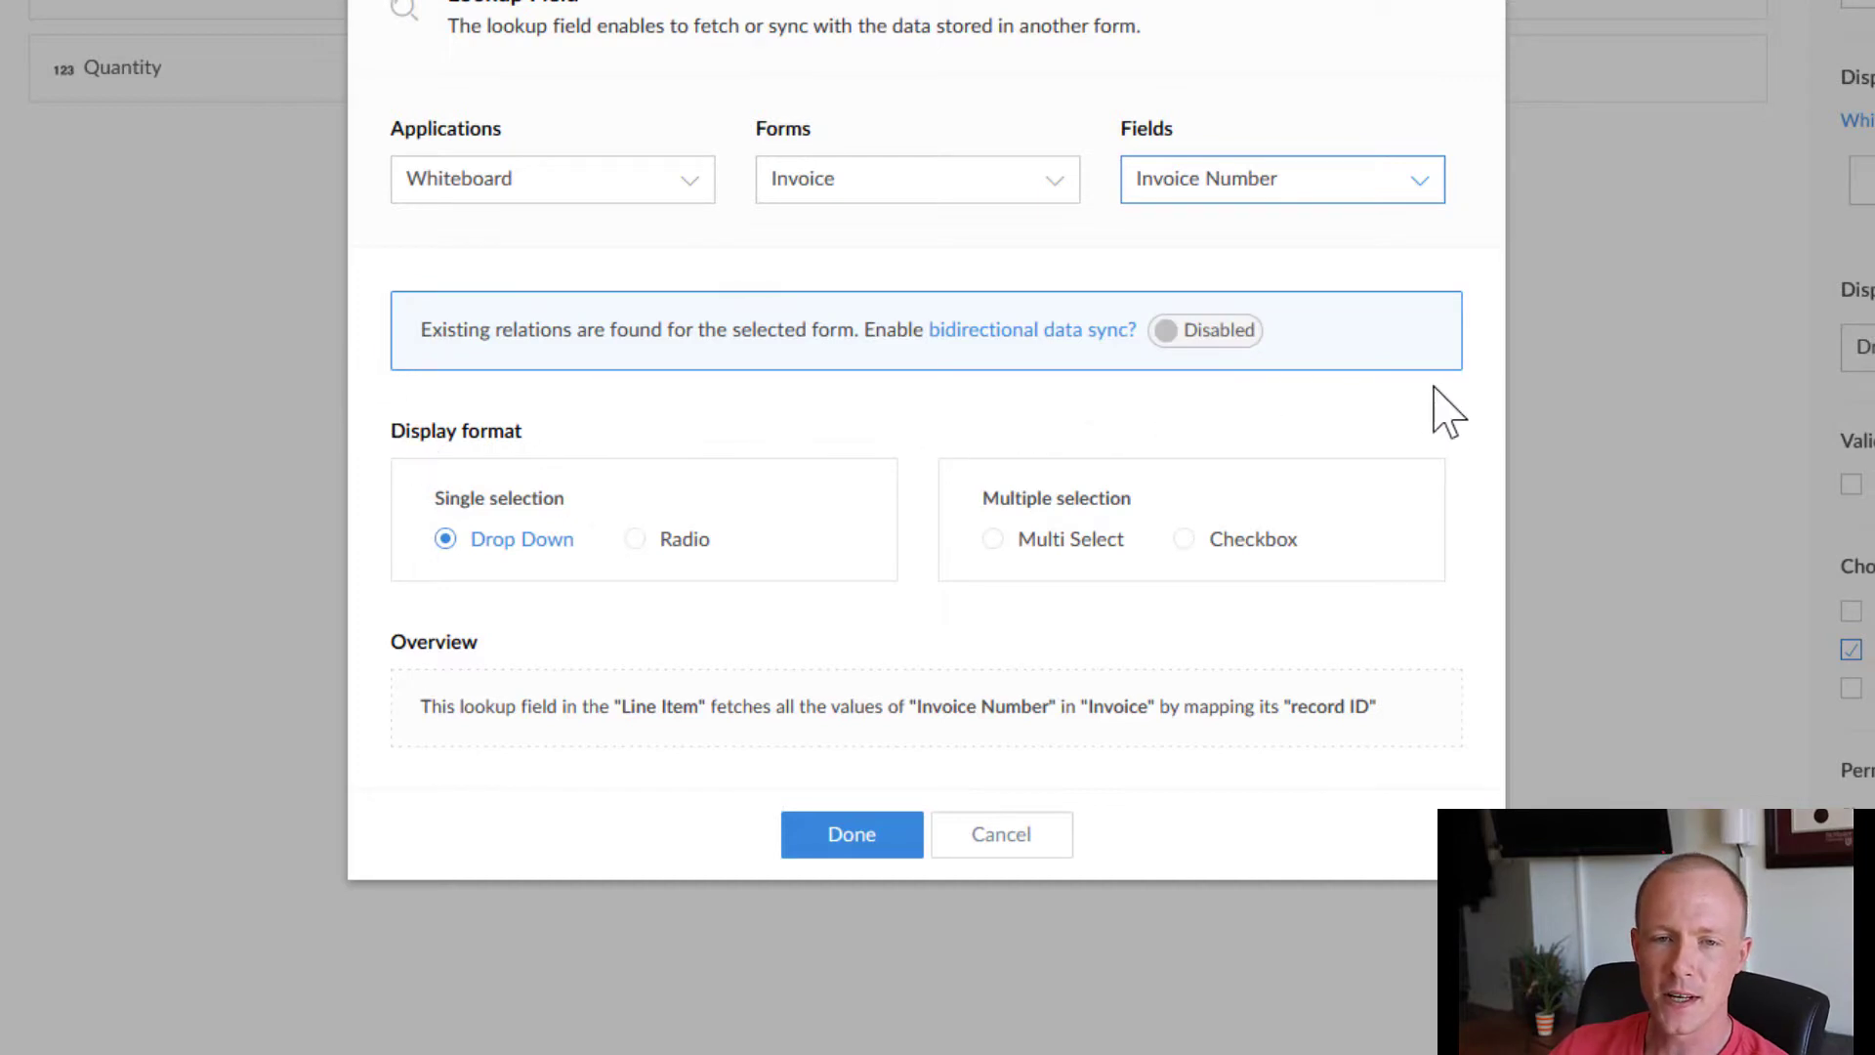
# Step: Enable bidirectional data sync with the existing Line Items relation for the lookup, create it, and finish editing the Line Item form
pyautogui.click(1221, 337)
pyautogui.click(801, 559)
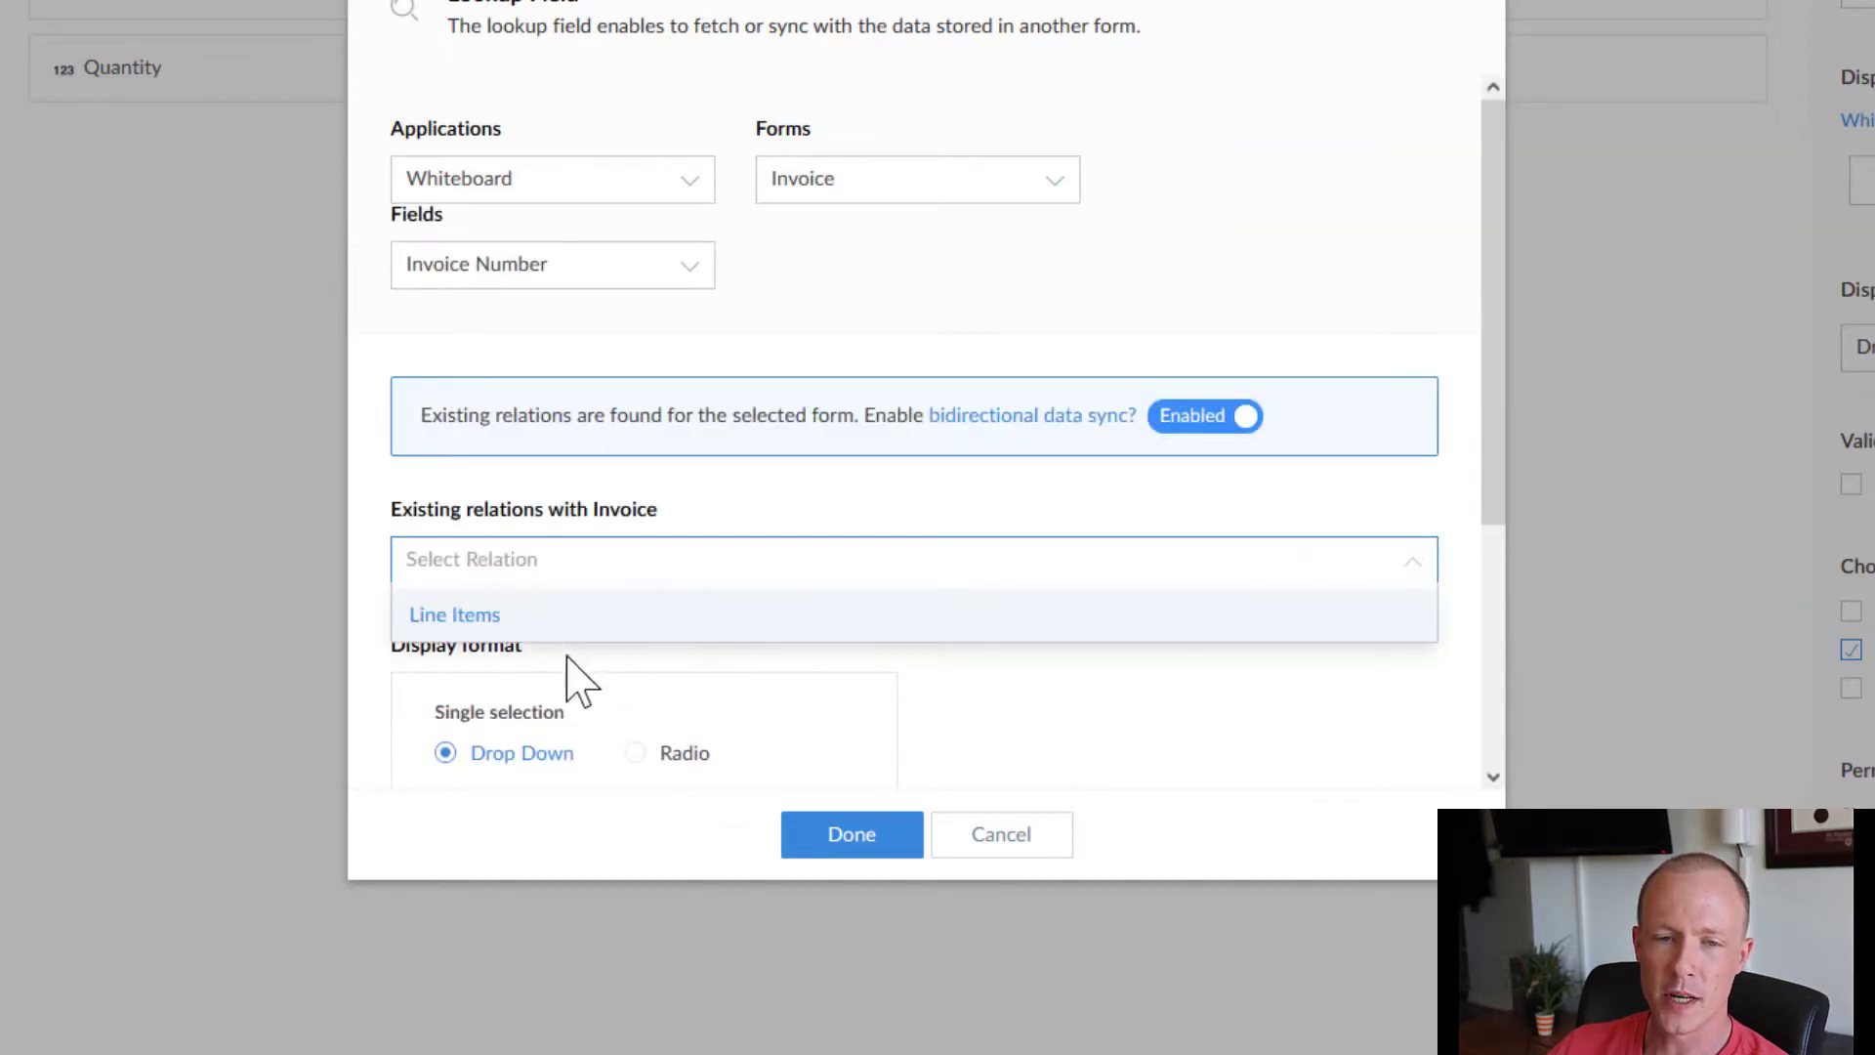
pyautogui.click(503, 615)
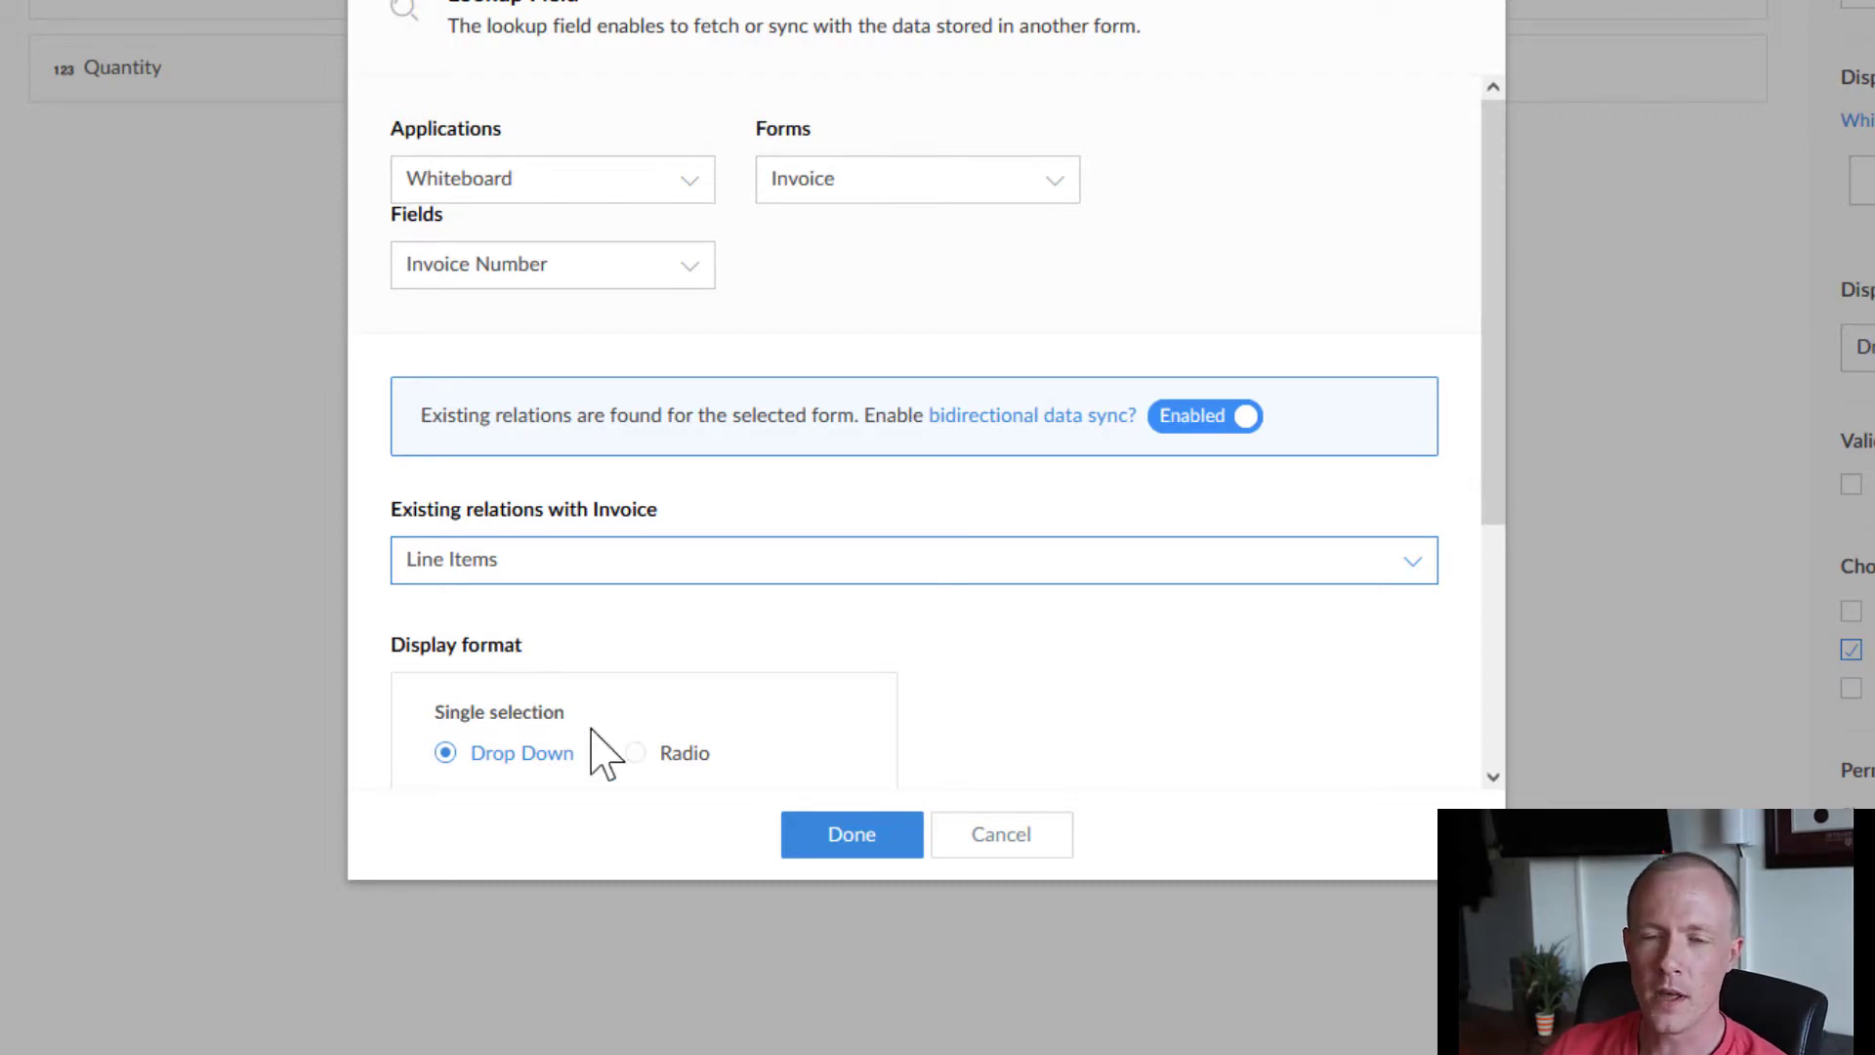
pyautogui.click(835, 847)
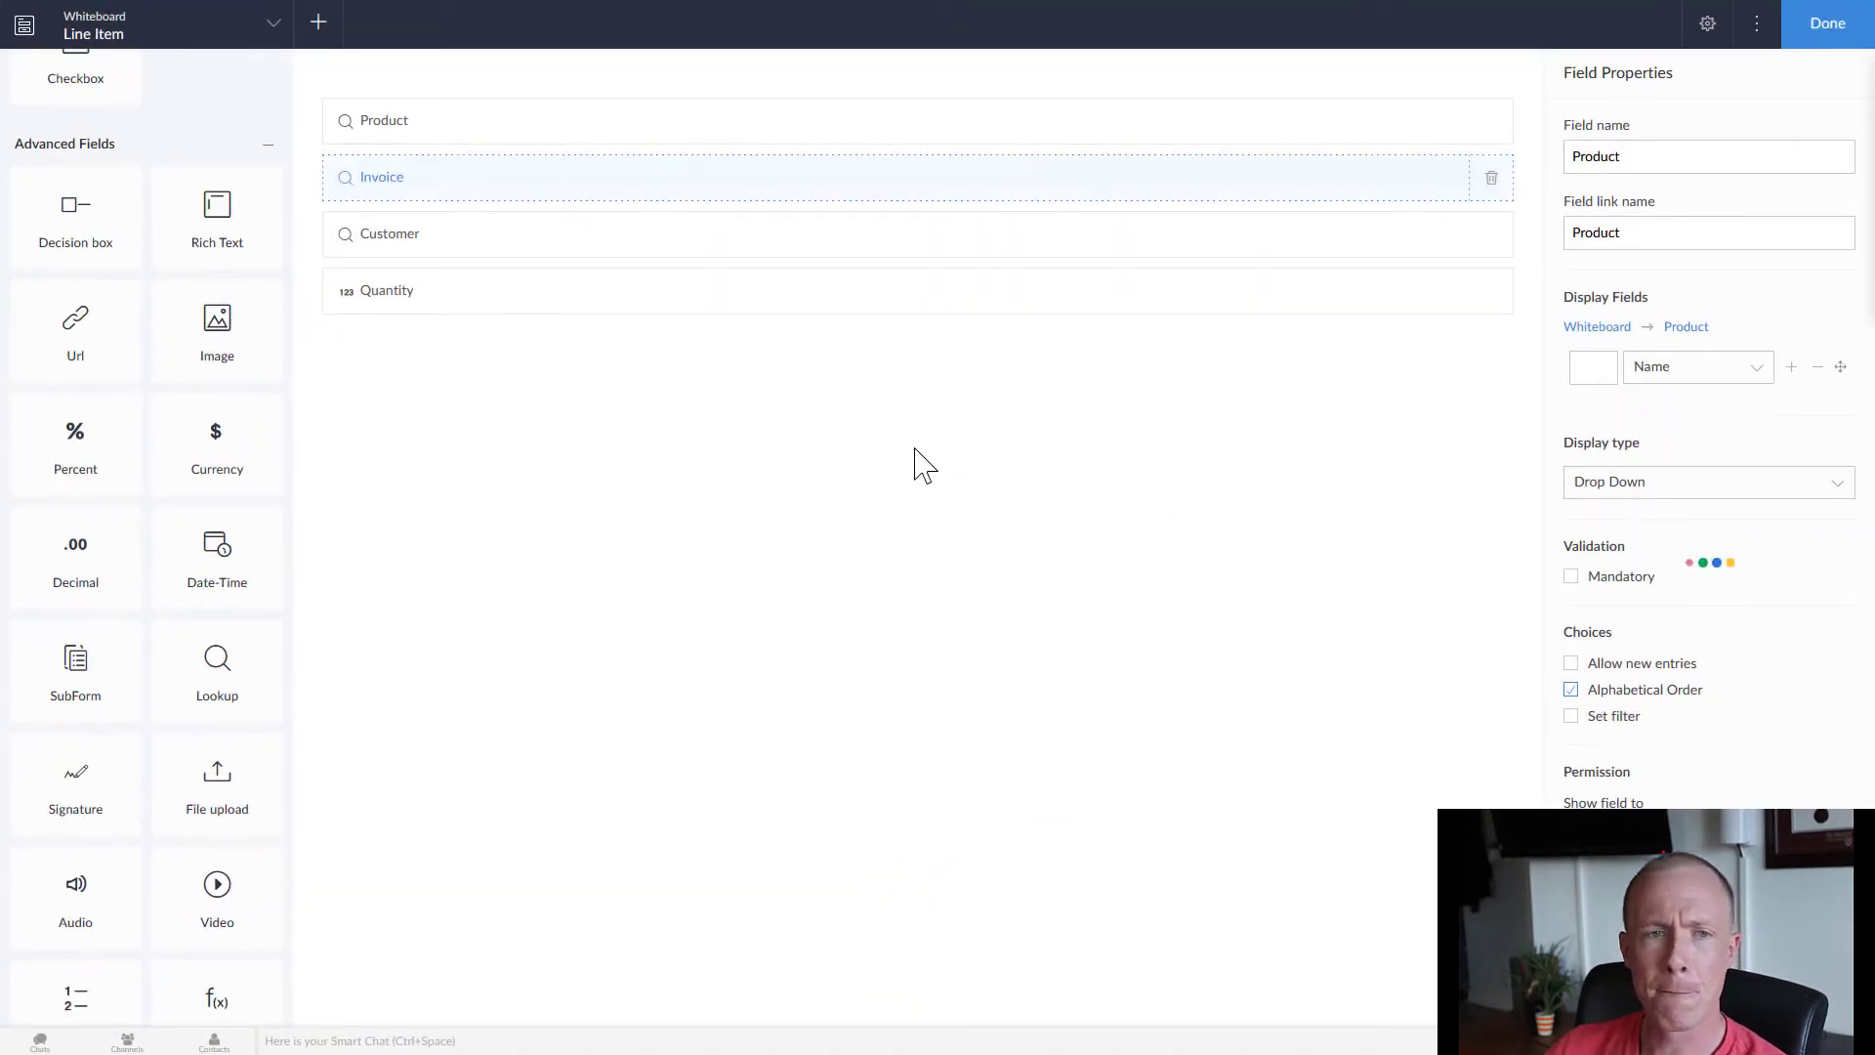
pyautogui.click(1837, 39)
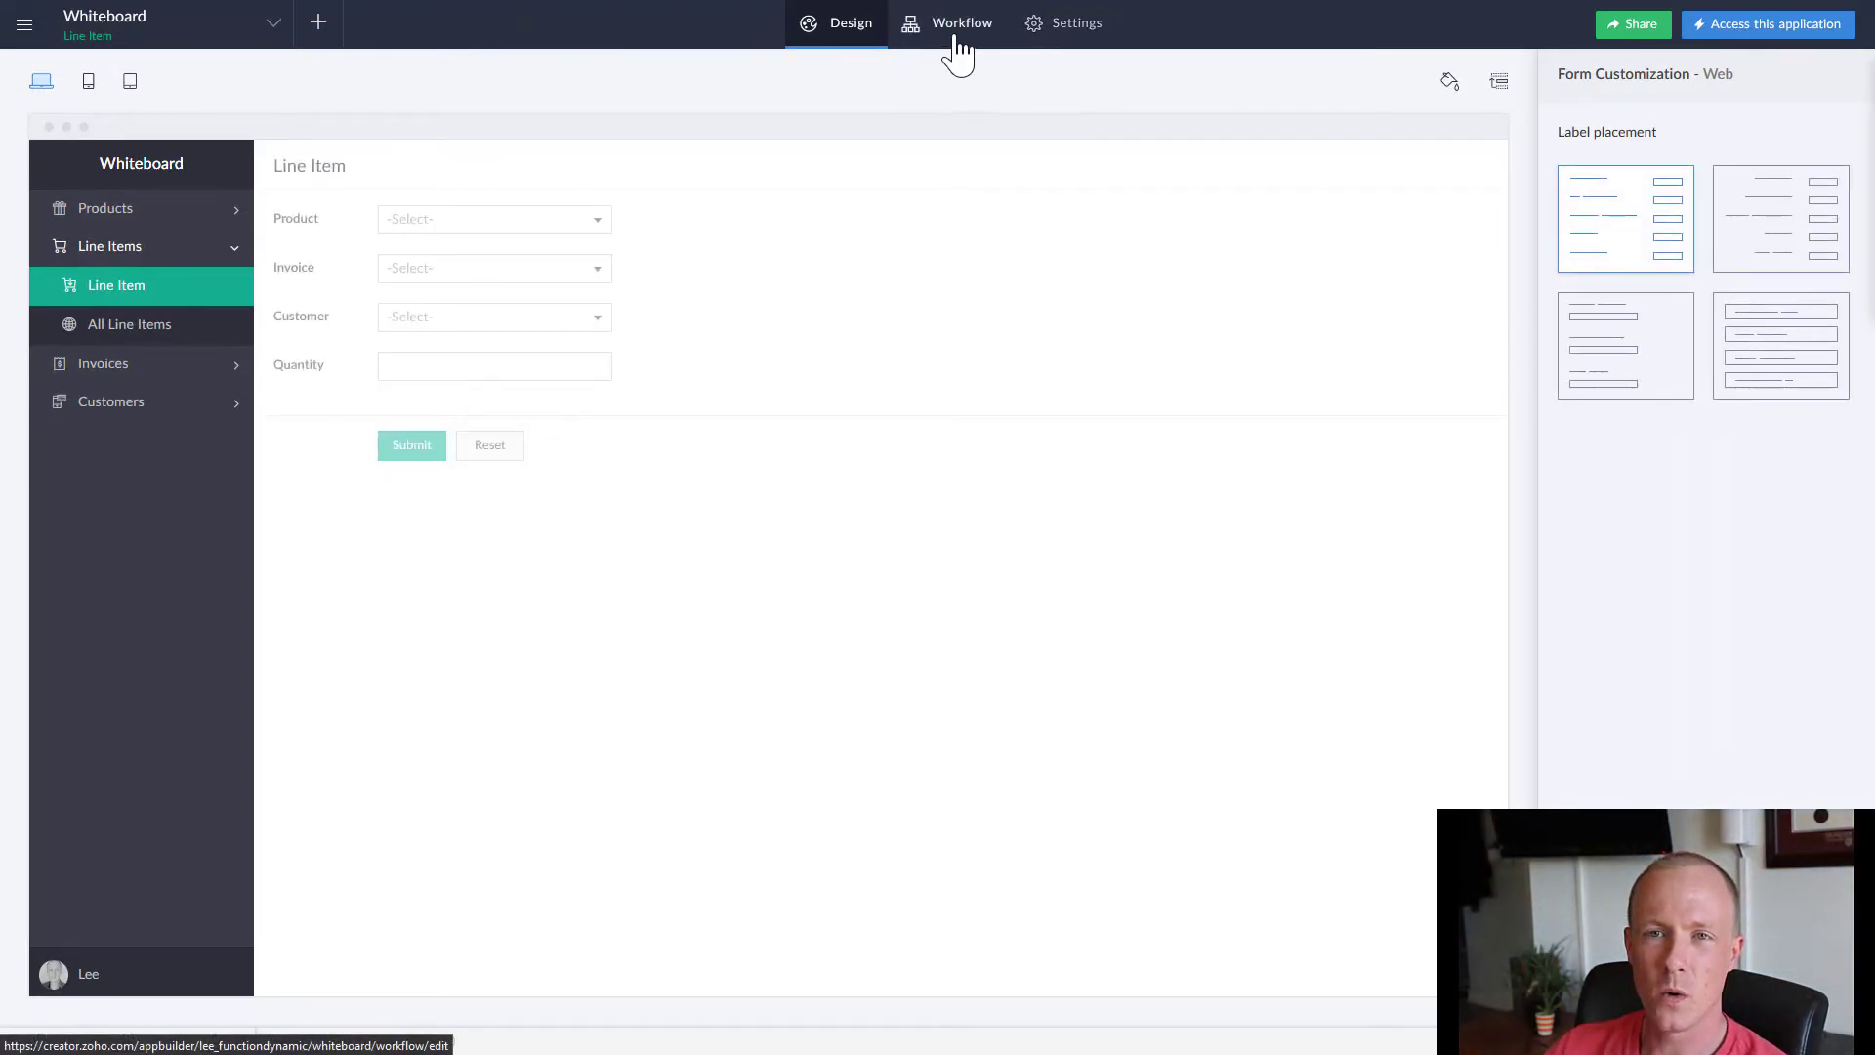
# Step: Open the Schema Builder from the developer tools to review the relationships between the forms
pyautogui.click(1032, 27)
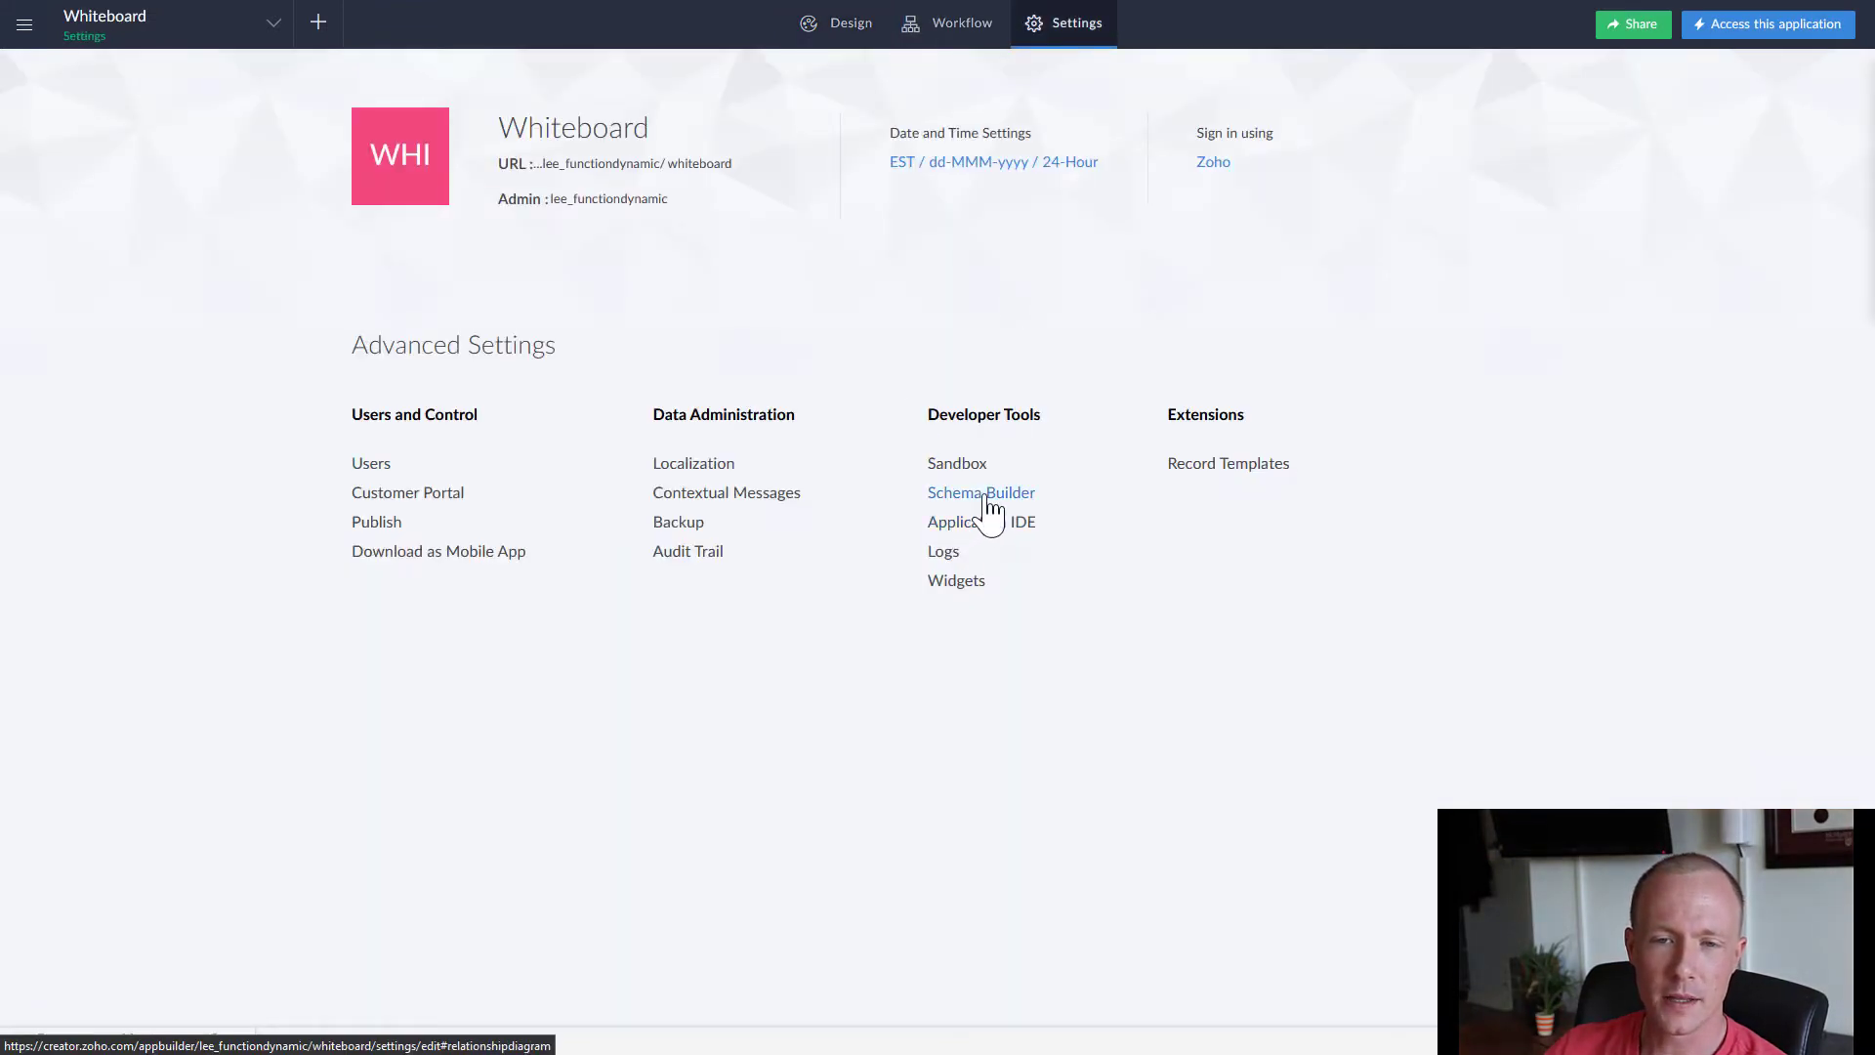
pyautogui.click(982, 495)
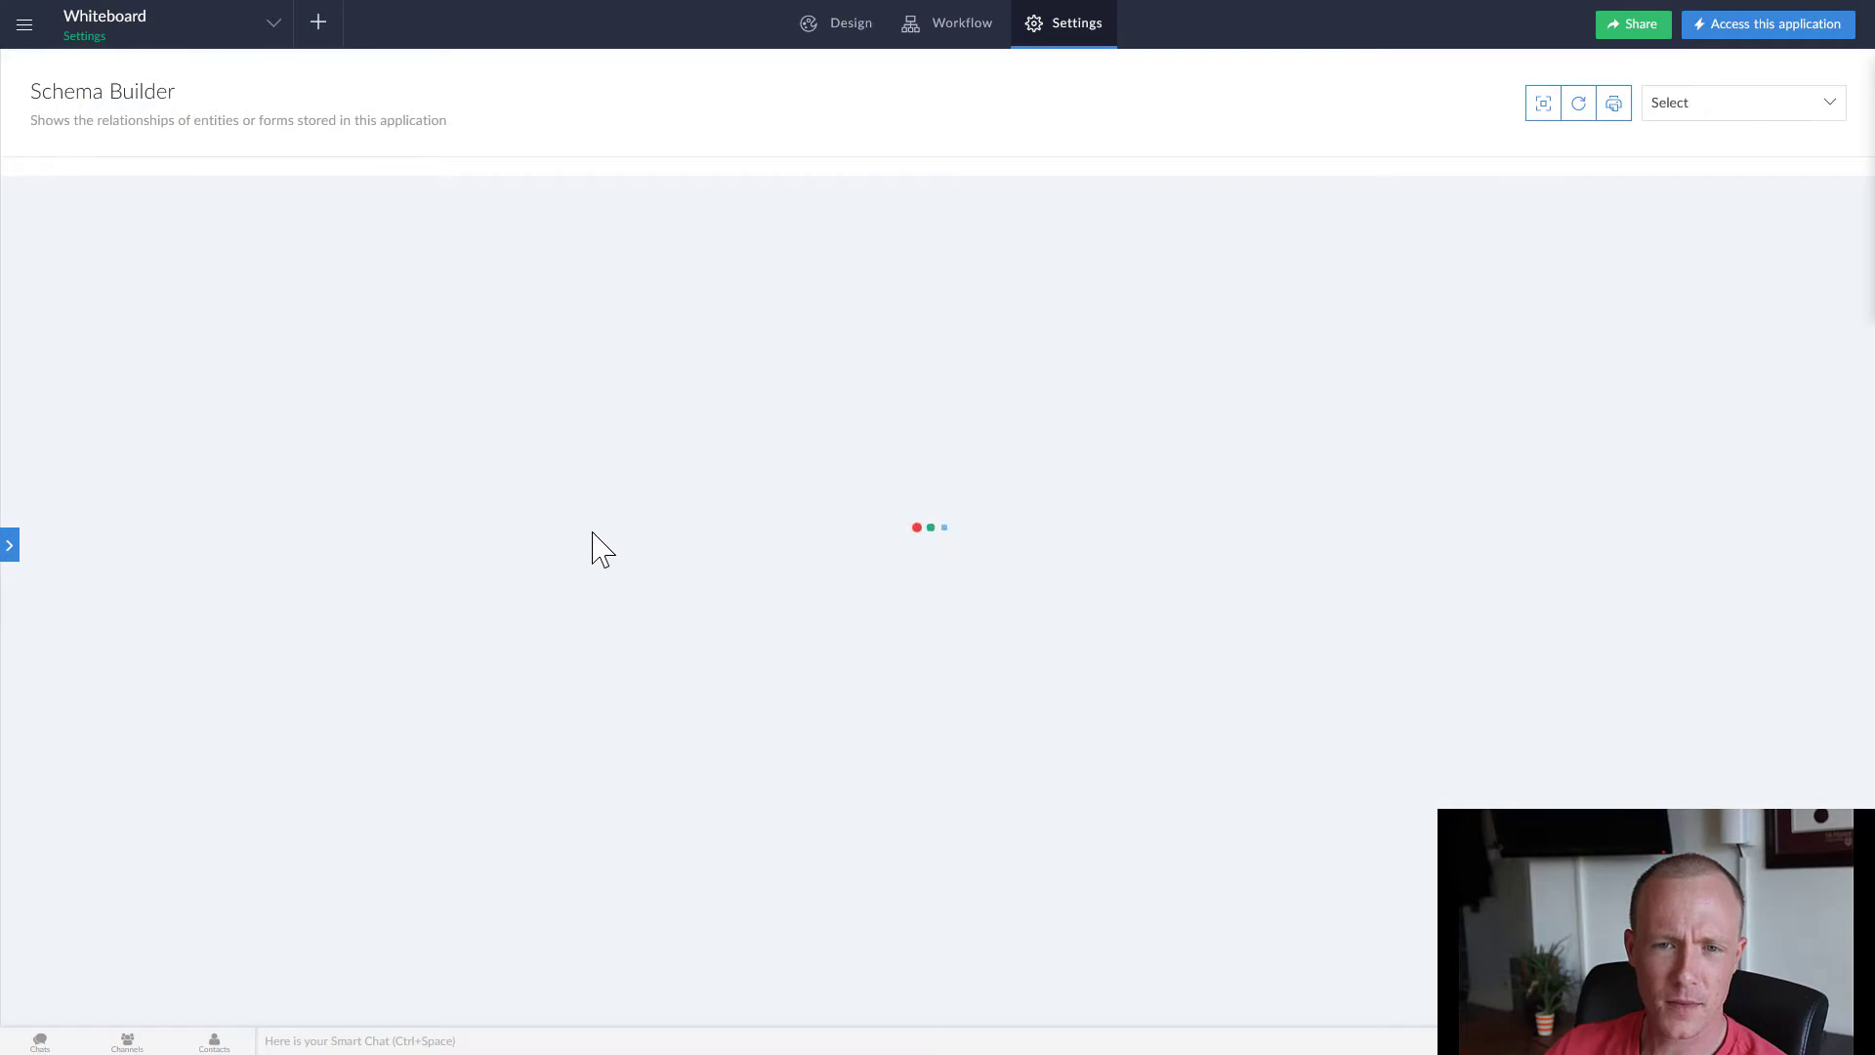